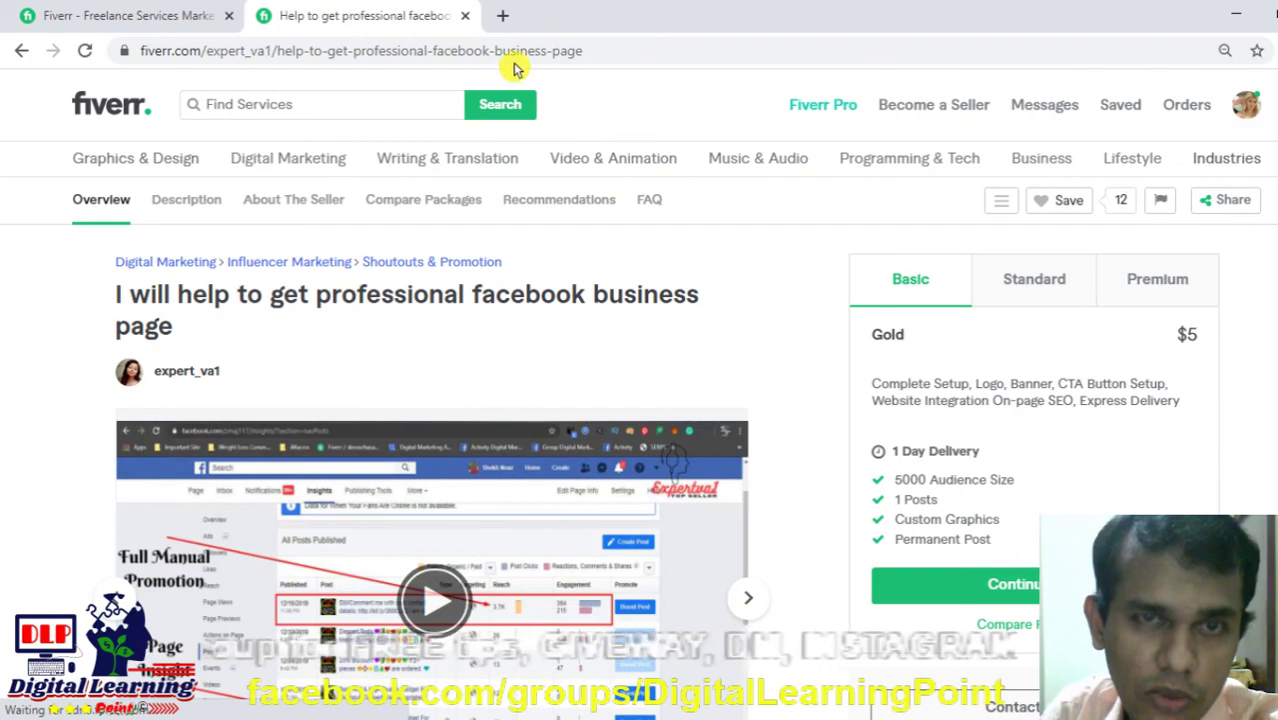
Step: Return to the Google results for "expertva1 top seller", review the listed pages, and close that page
left_click(27, 54)
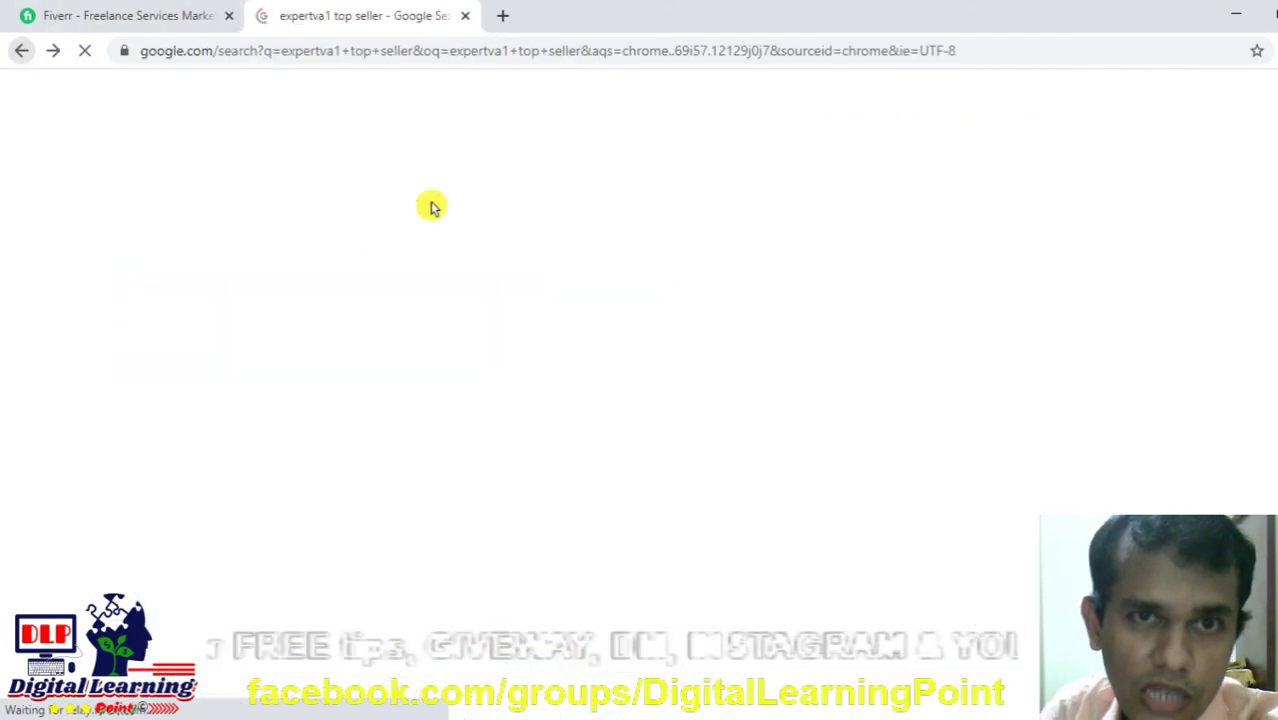
scroll(378, 280, "down", 1)
scroll(378, 285, "down", 3)
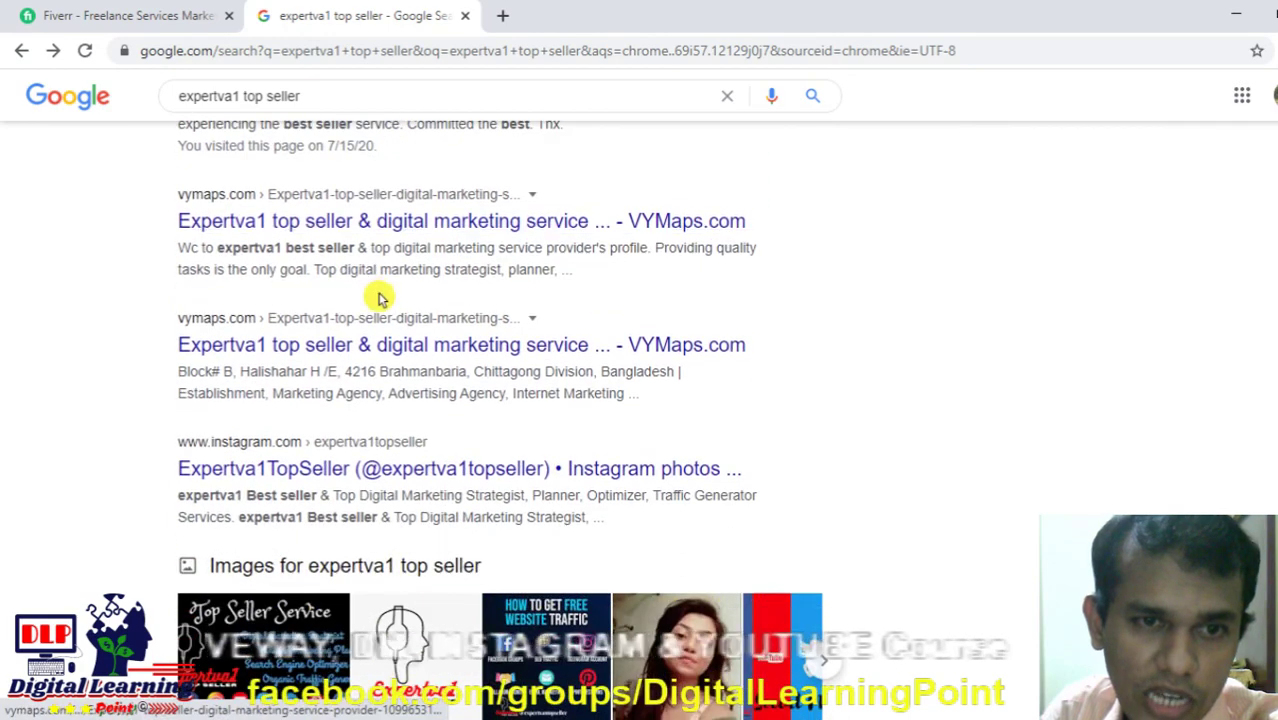
scroll(379, 295, "down", 1)
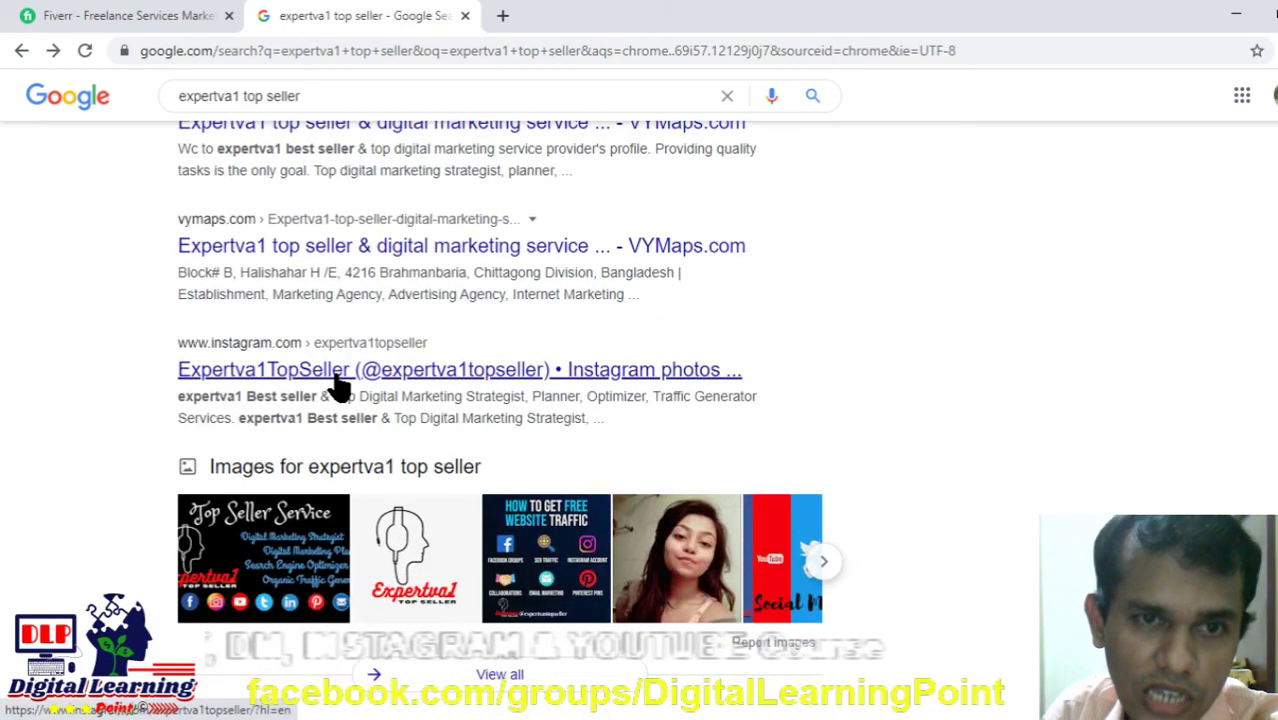
scroll(335, 388, "up", 3)
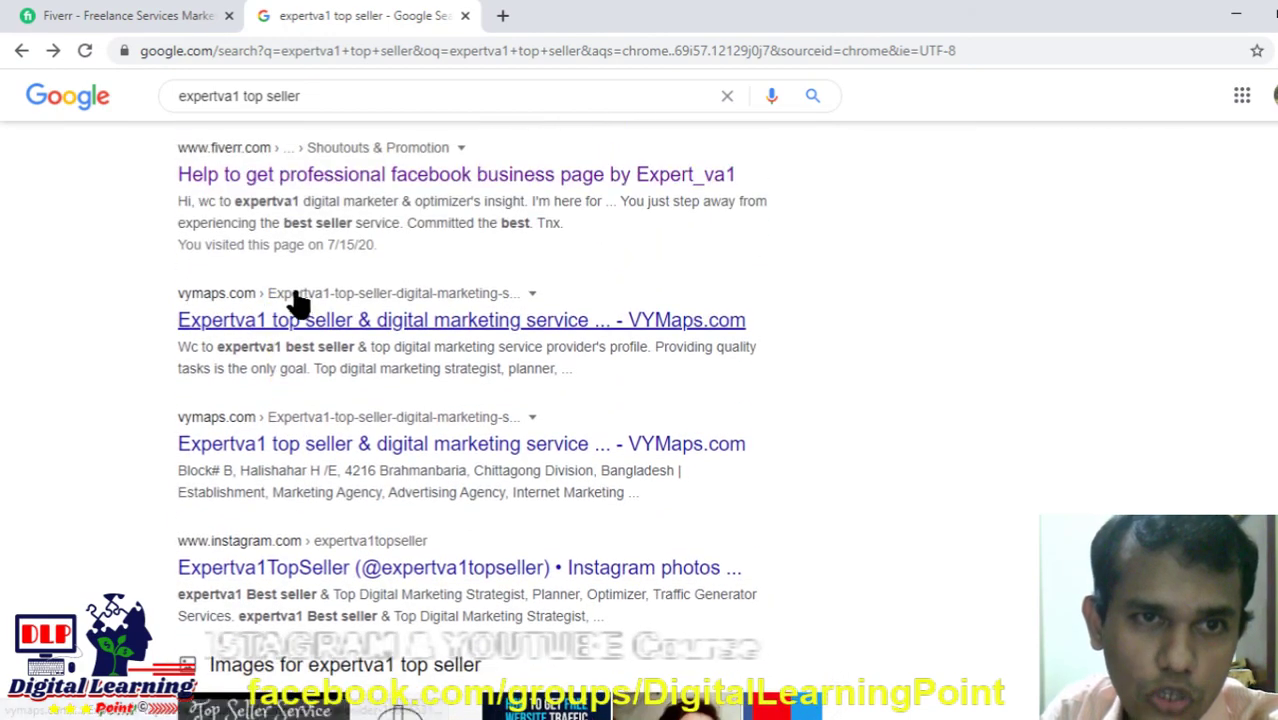
scroll(300, 300, "up", 4)
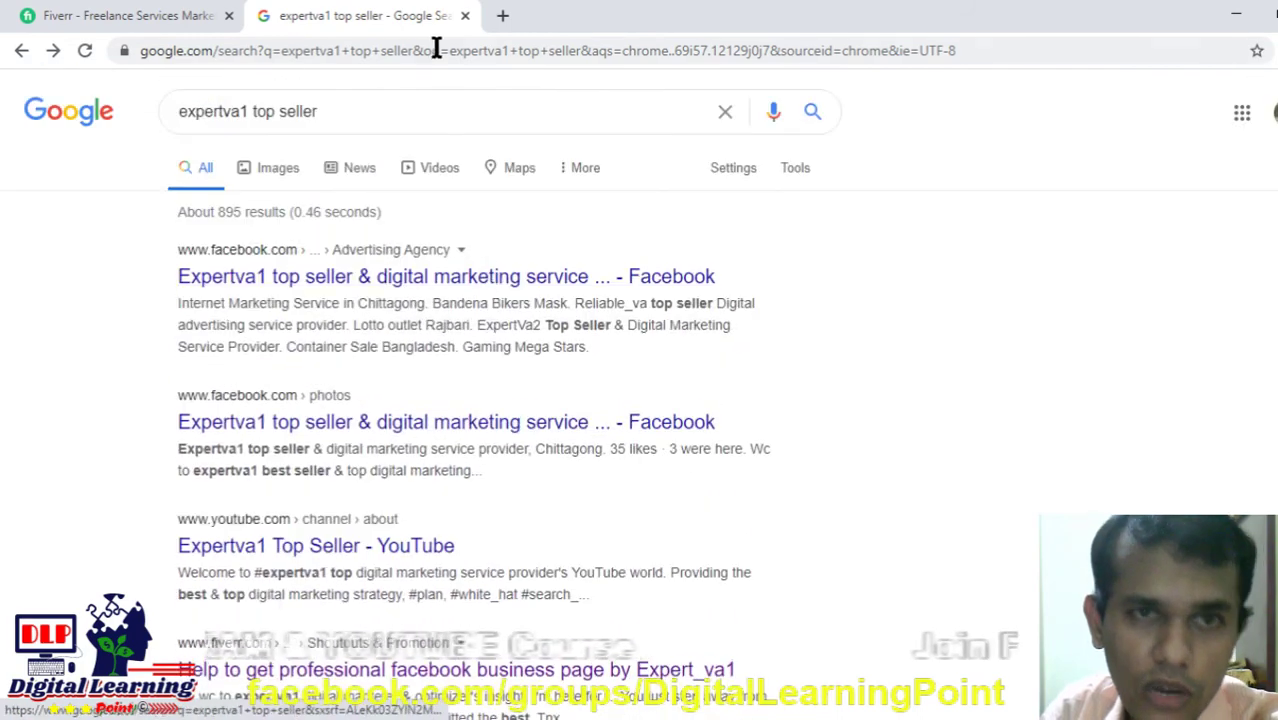
left_click(467, 17)
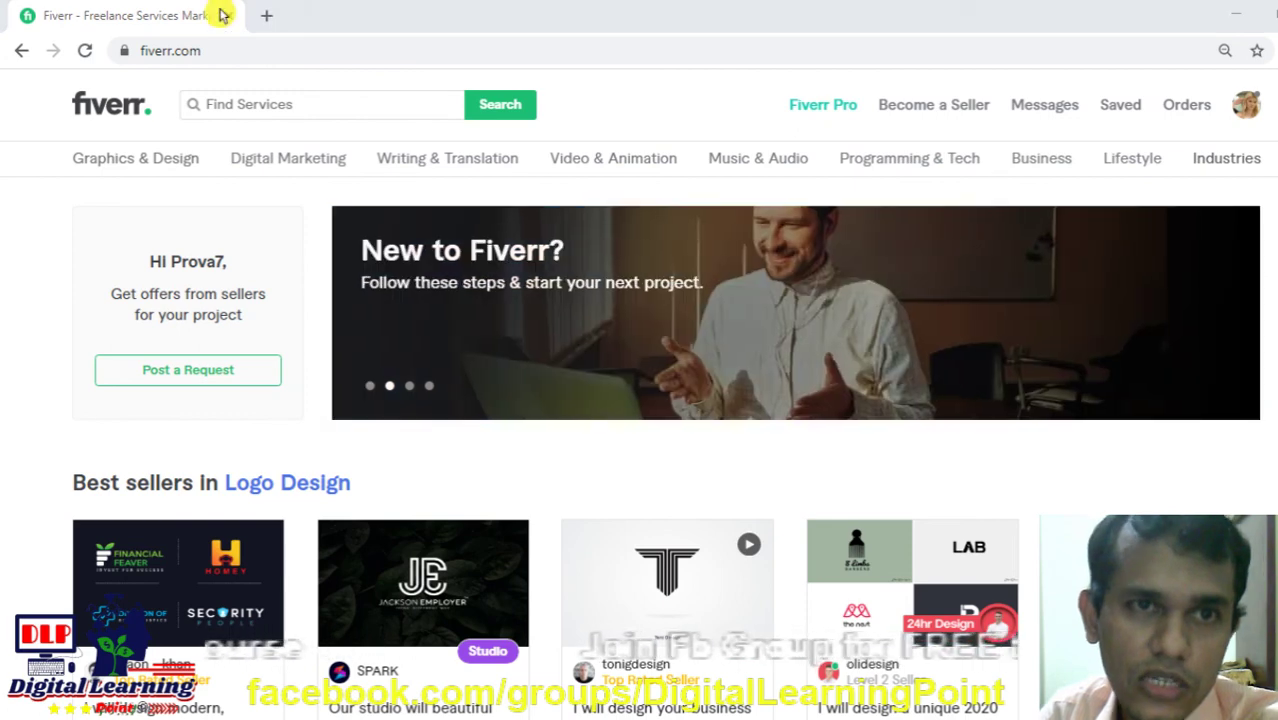
Step: Switch to File Explorer and rename "ProVA7 Fiverr Profile Photo.png" on the Collection (D:) drive as "ProVA7 Top Seller.png"
key("super+e")
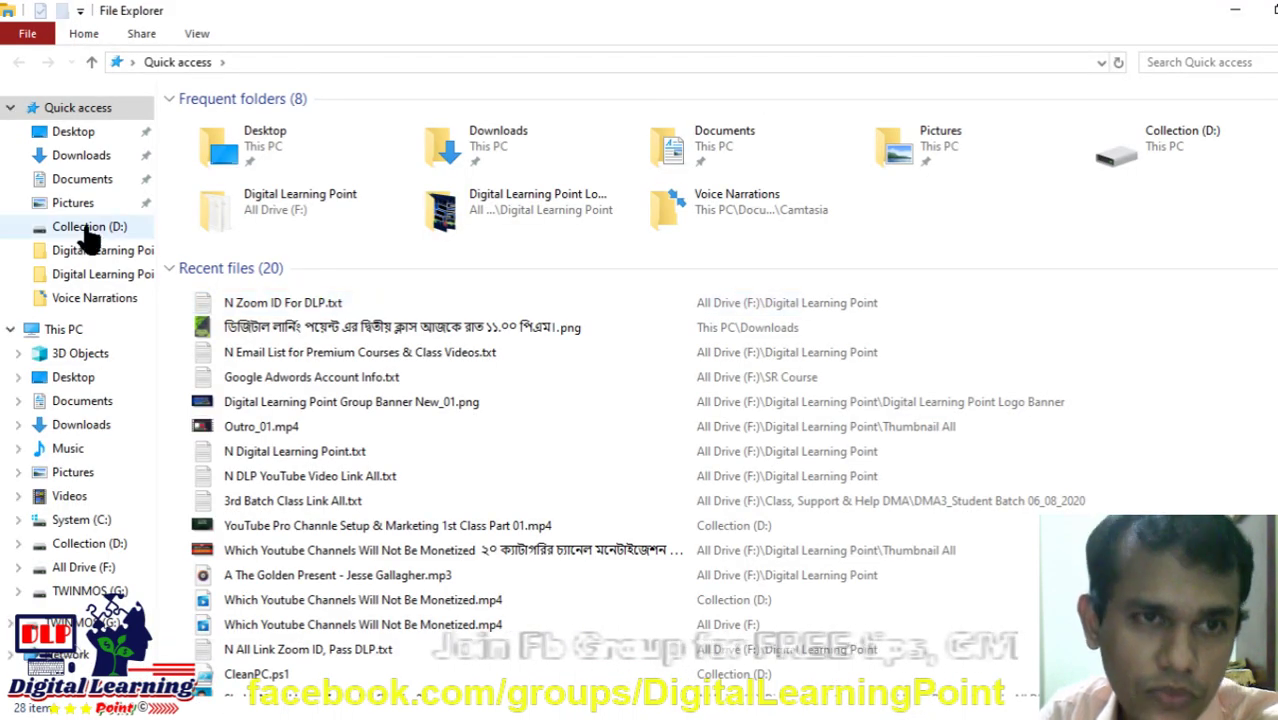
left_click(88, 228)
left_click(868, 172)
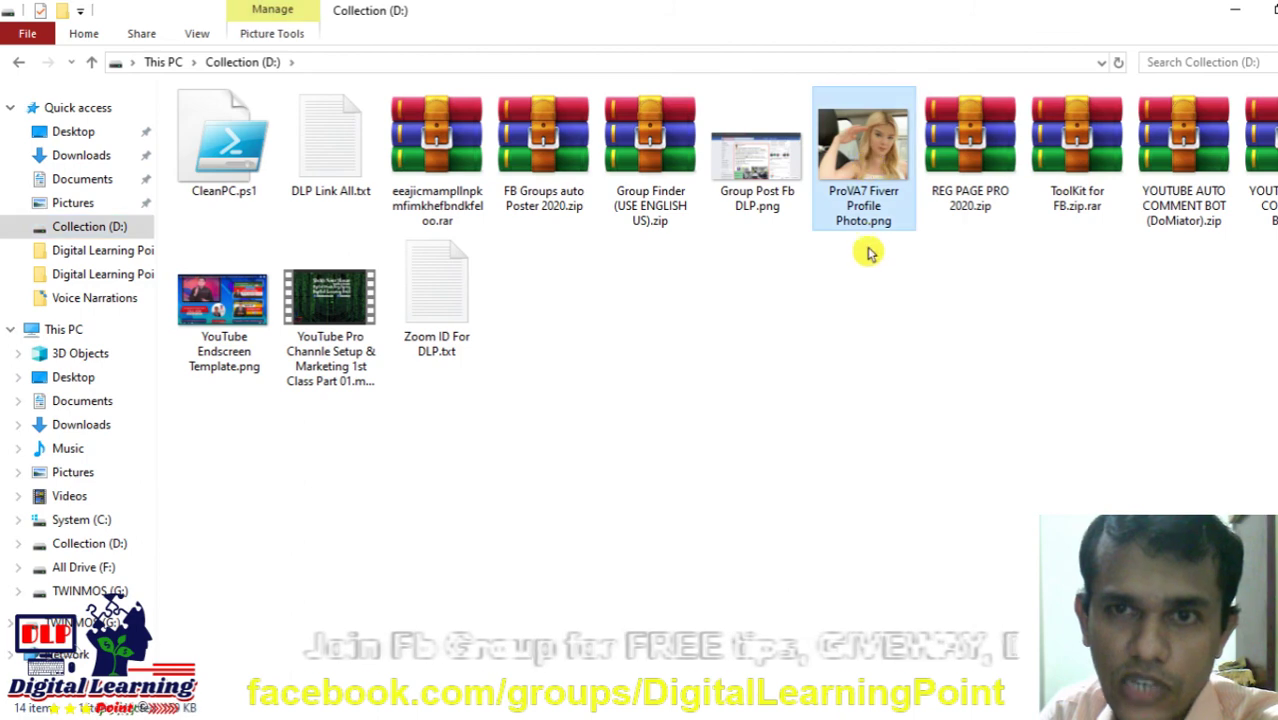
left_click(864, 193)
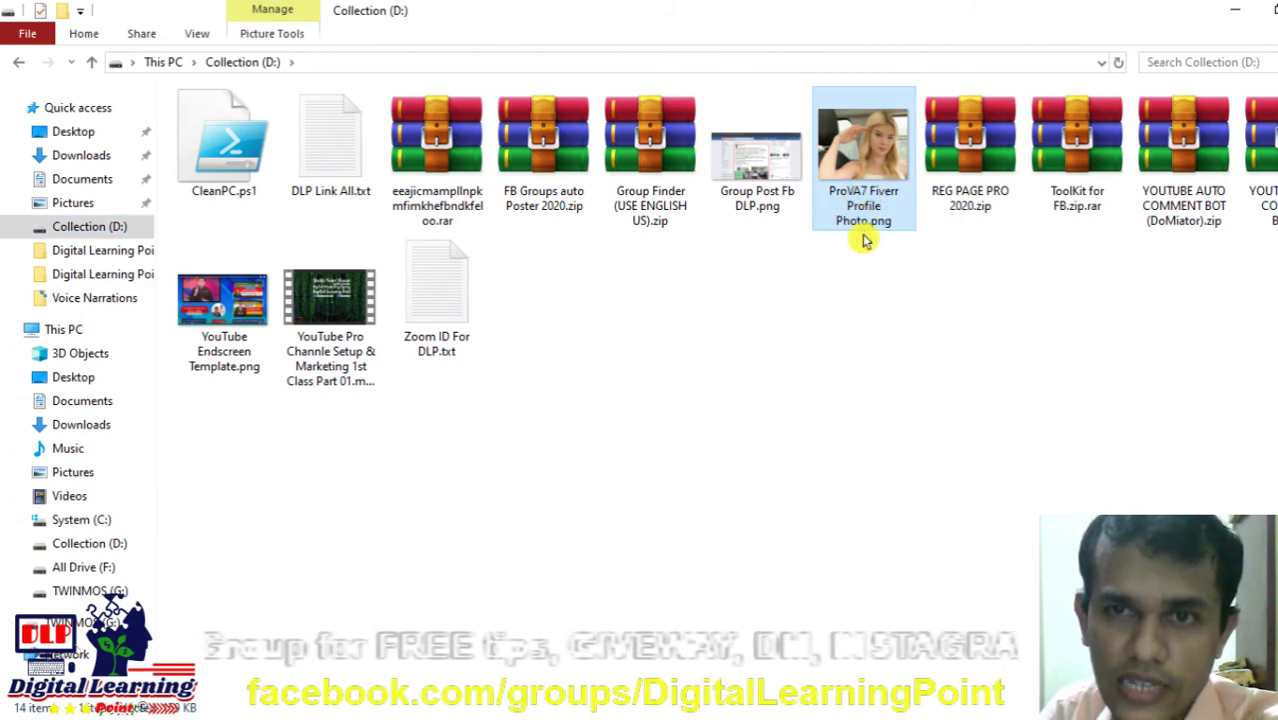
left_click(866, 194)
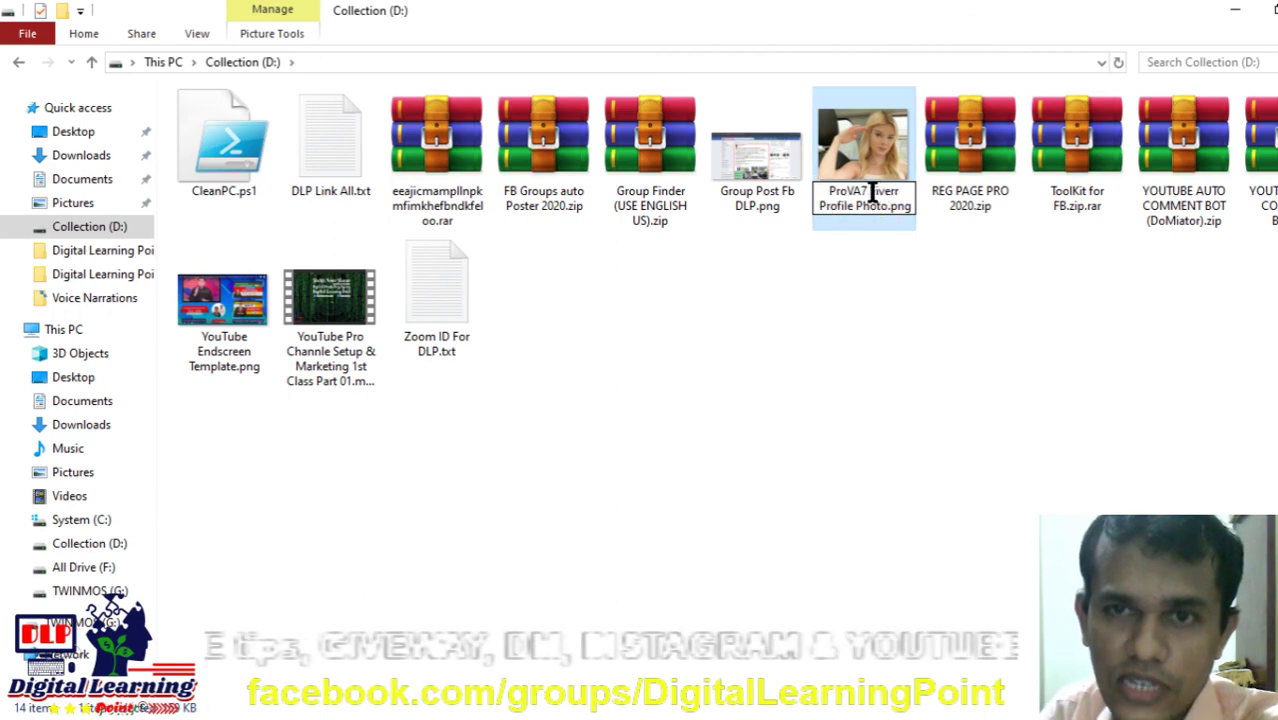
left_click(883, 268)
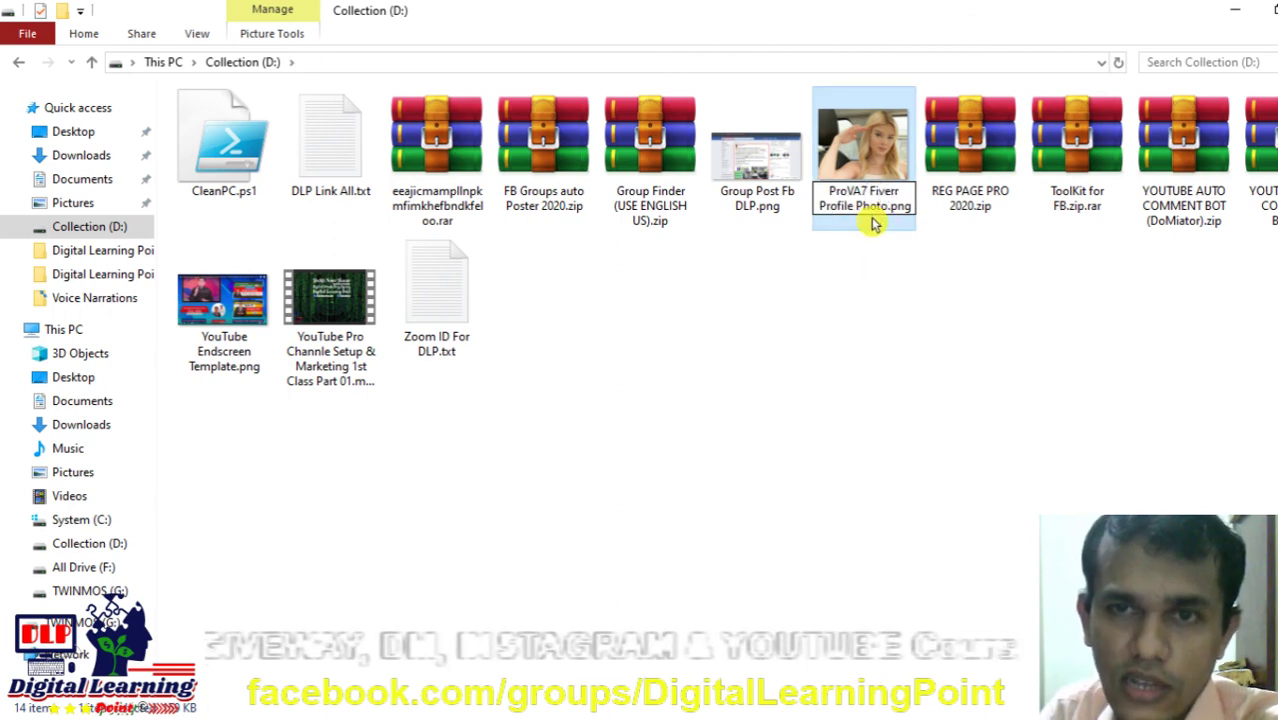
left_click_drag(868, 194, 868, 212)
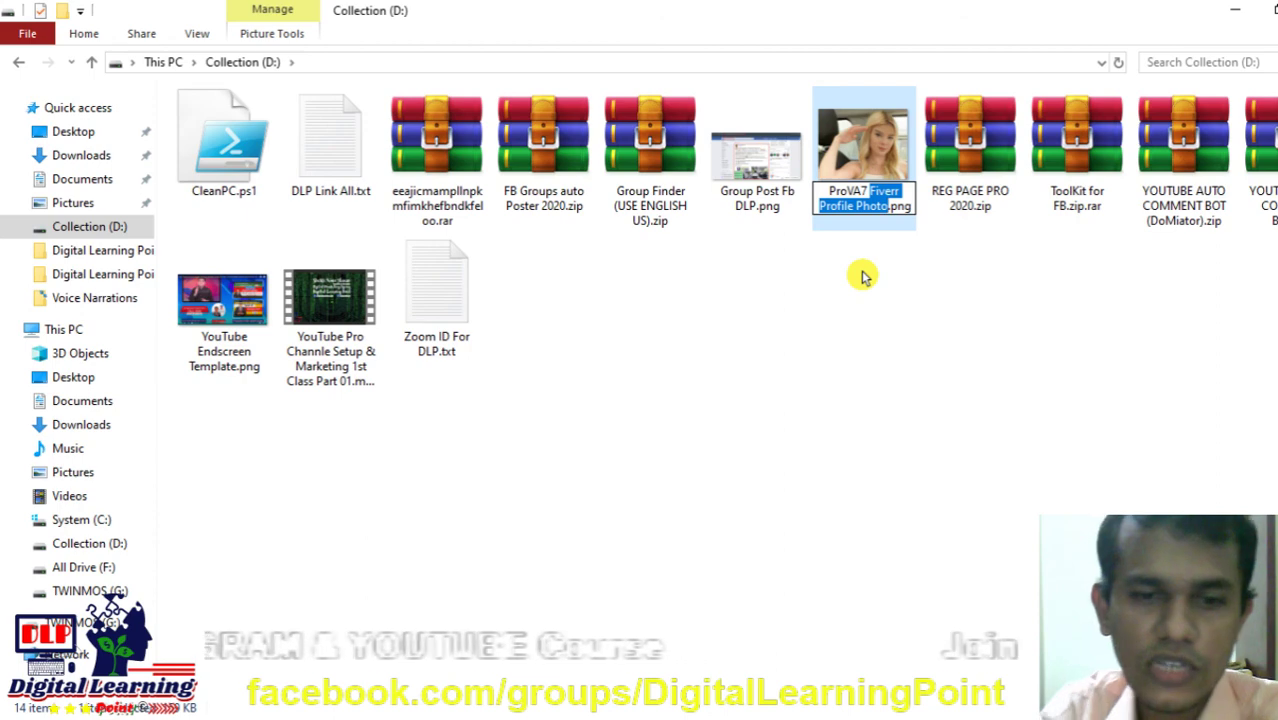
type("Top Seller")
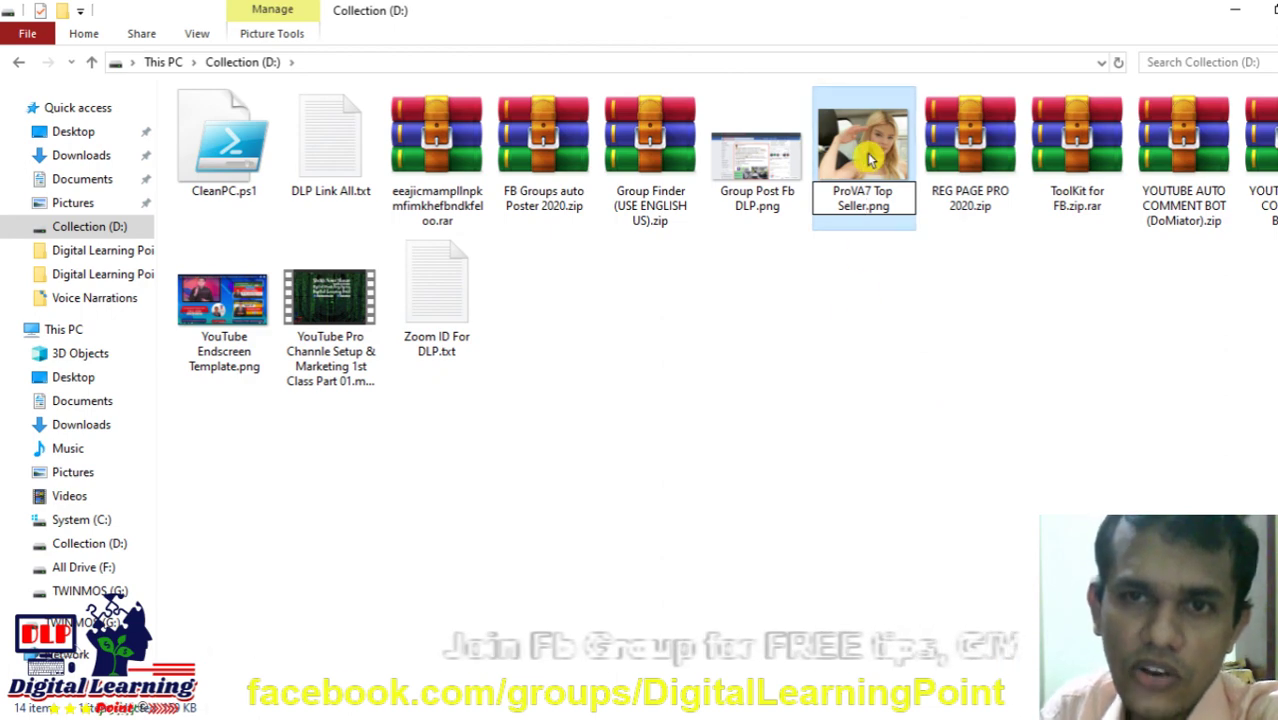
left_click(863, 272)
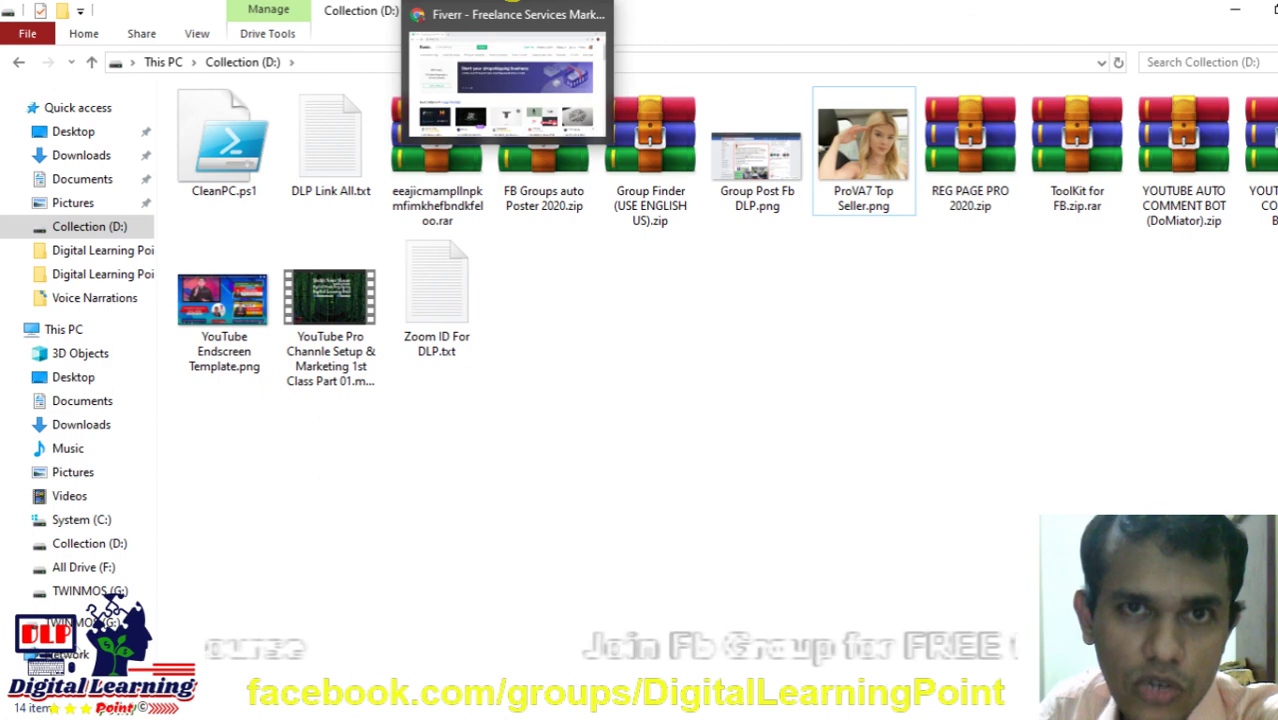
Step: Switch back to Fiverr in Chrome and look through the Become a Seller page
left_click(509, 6)
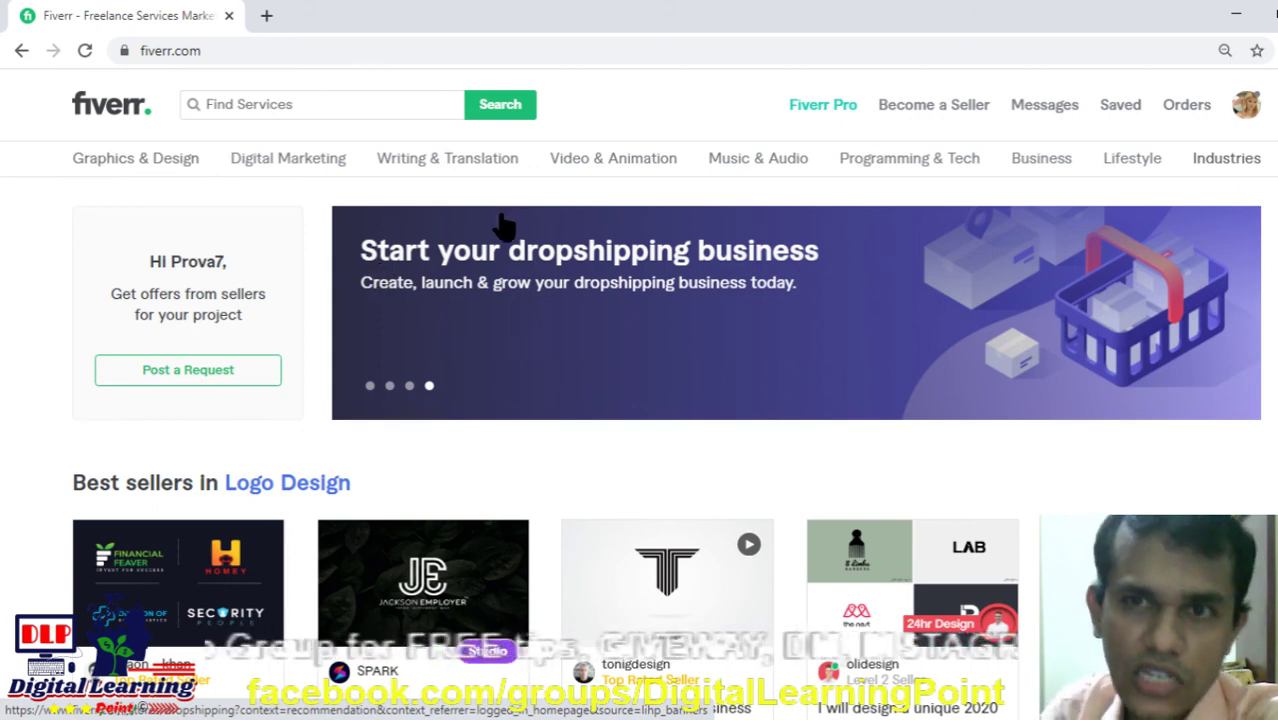
scroll(617, 235, "down", 1)
scroll(610, 229, "up", 1)
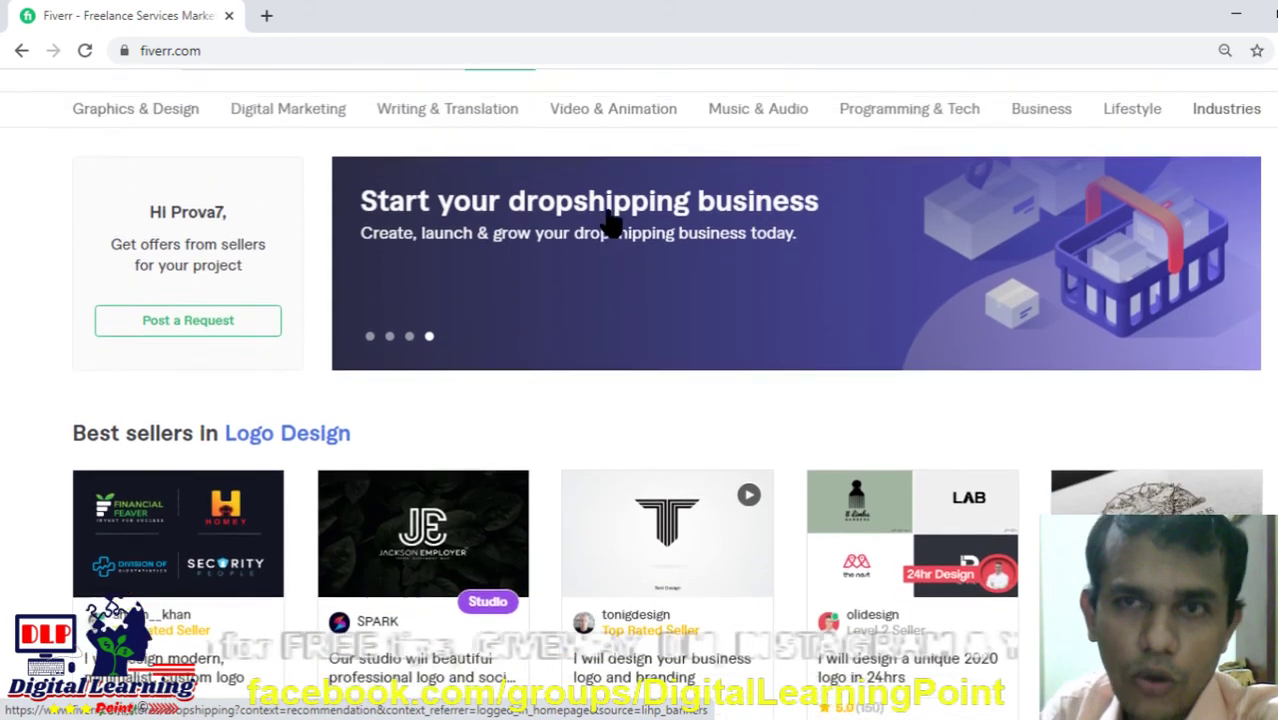
mouse_move(805, 162)
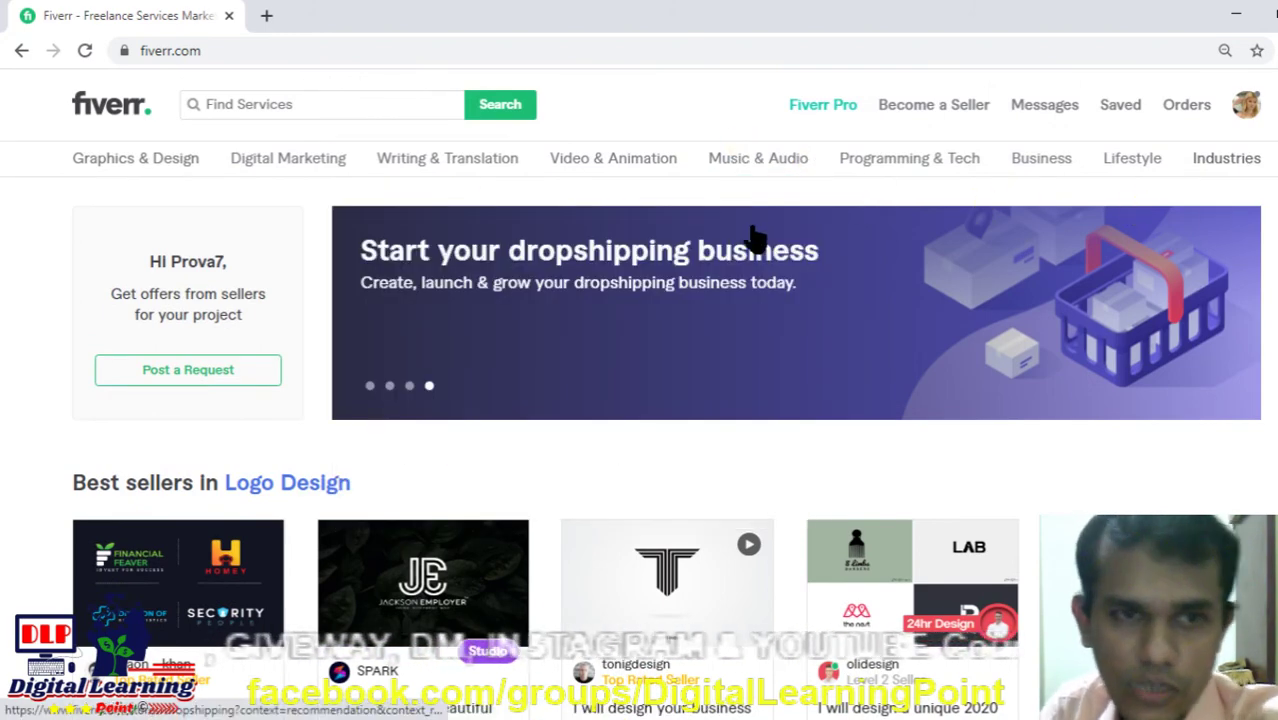
left_click(1246, 105)
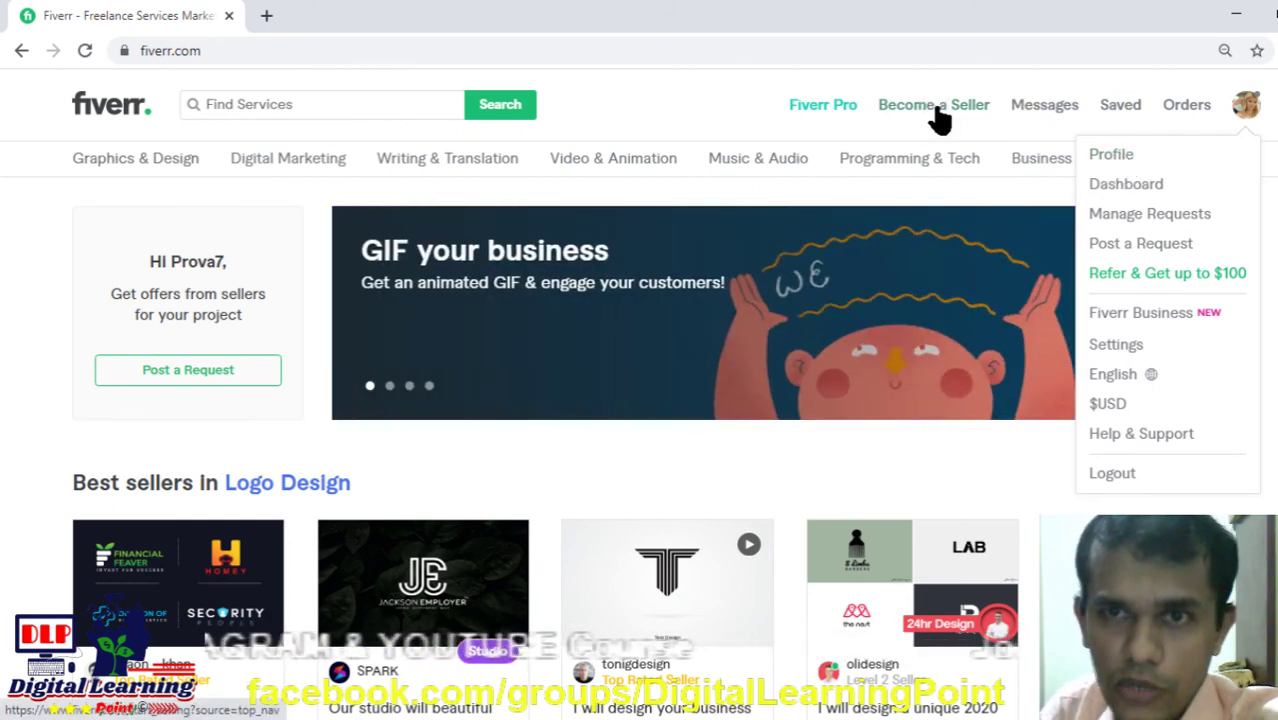
left_click(936, 106)
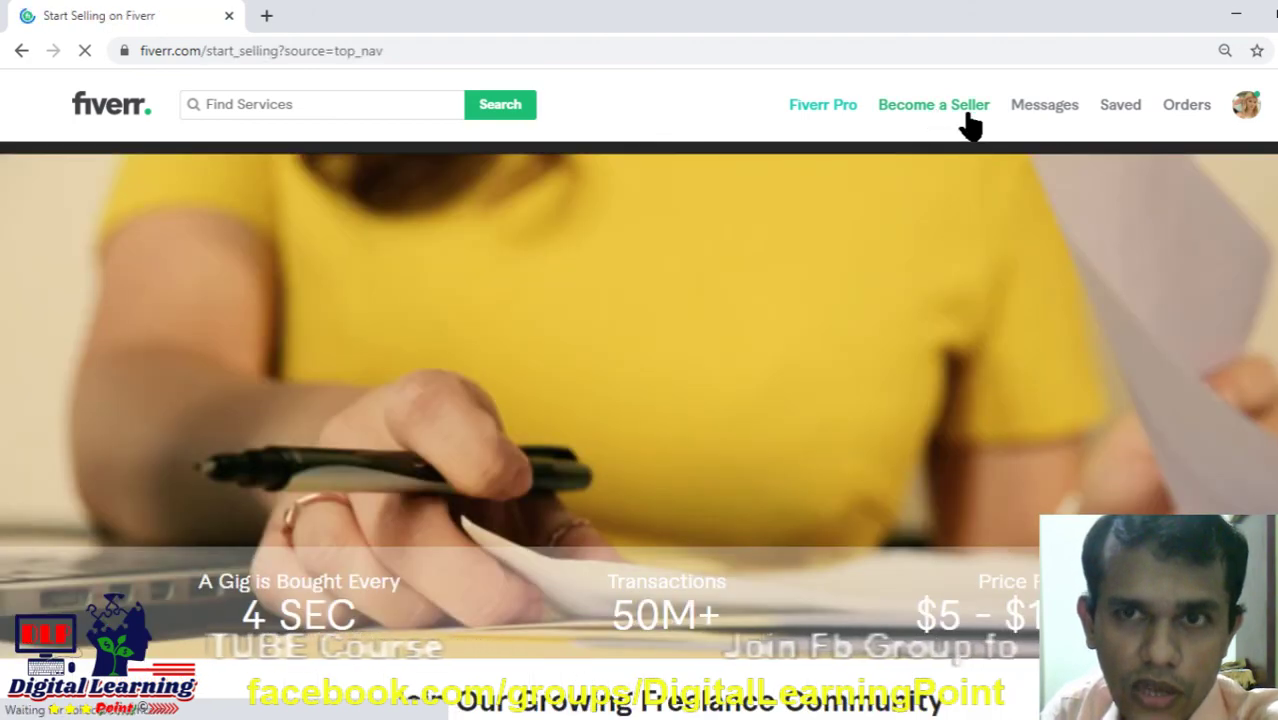
scroll(763, 297, "down", 7)
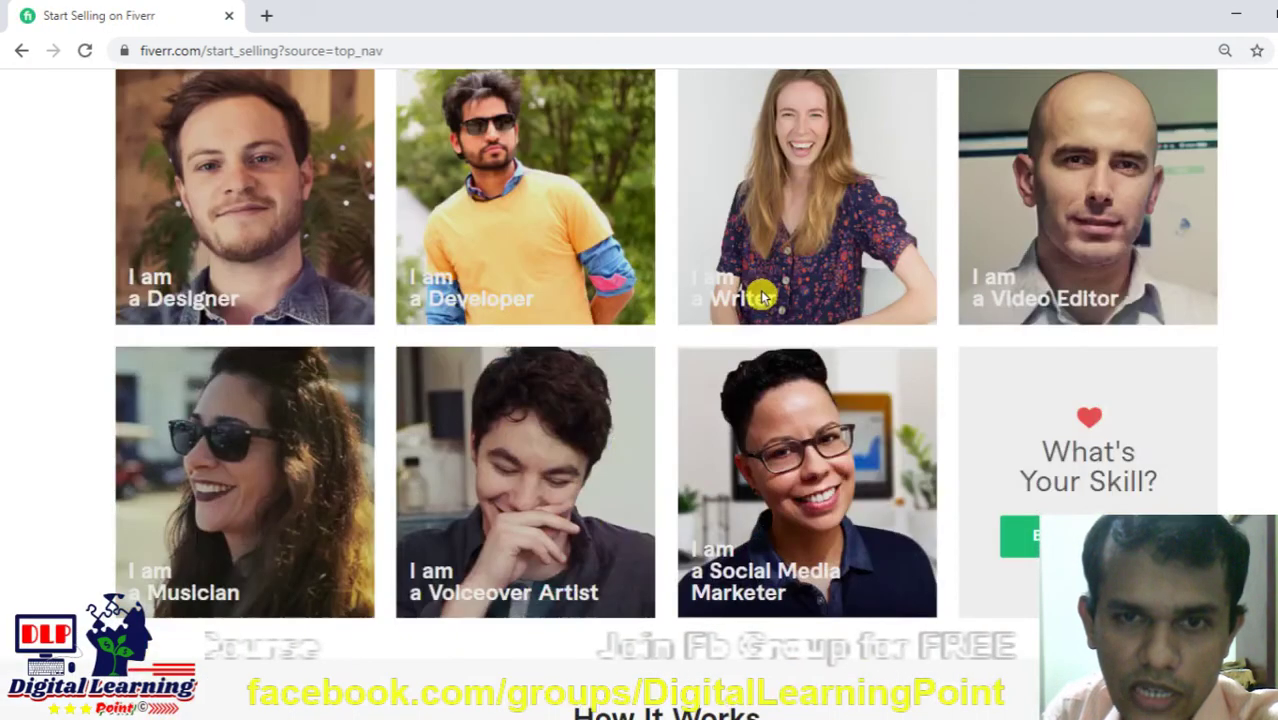
scroll(761, 296, "up", 8)
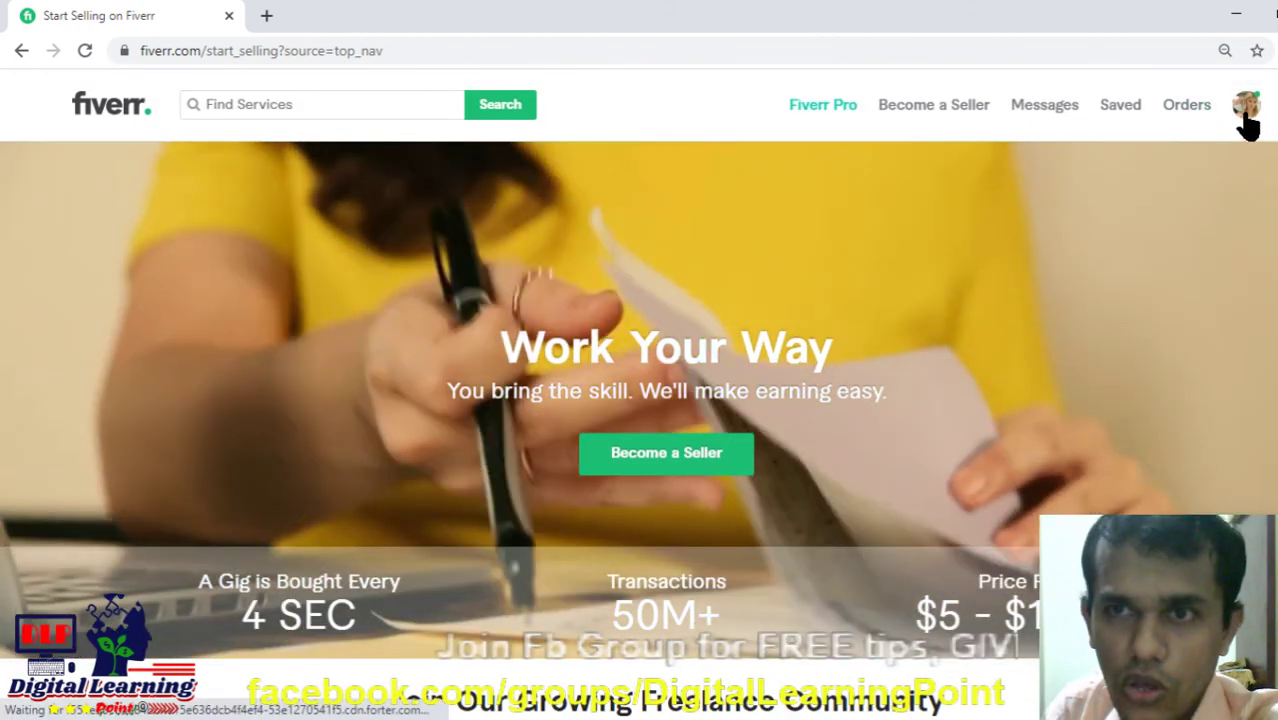
Step: Open the account's Dashboard and review its to-do items and the Start Selling option
left_click(1247, 118)
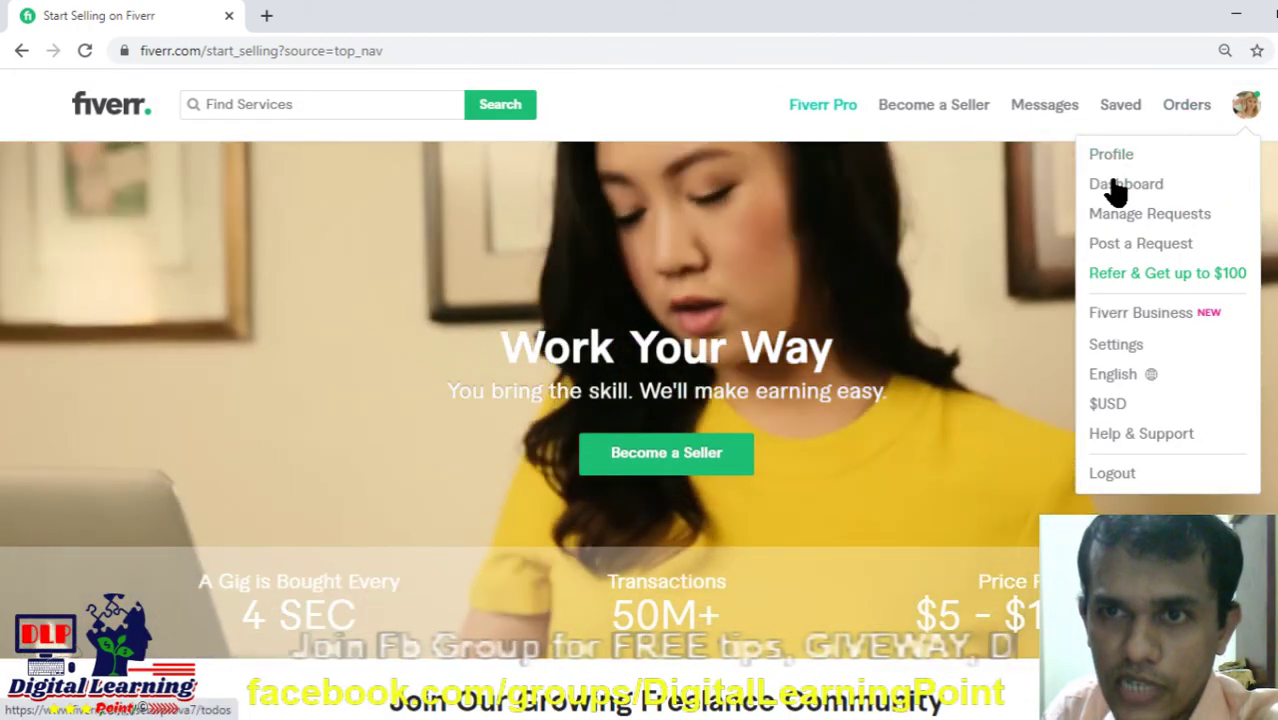
left_click(1117, 185)
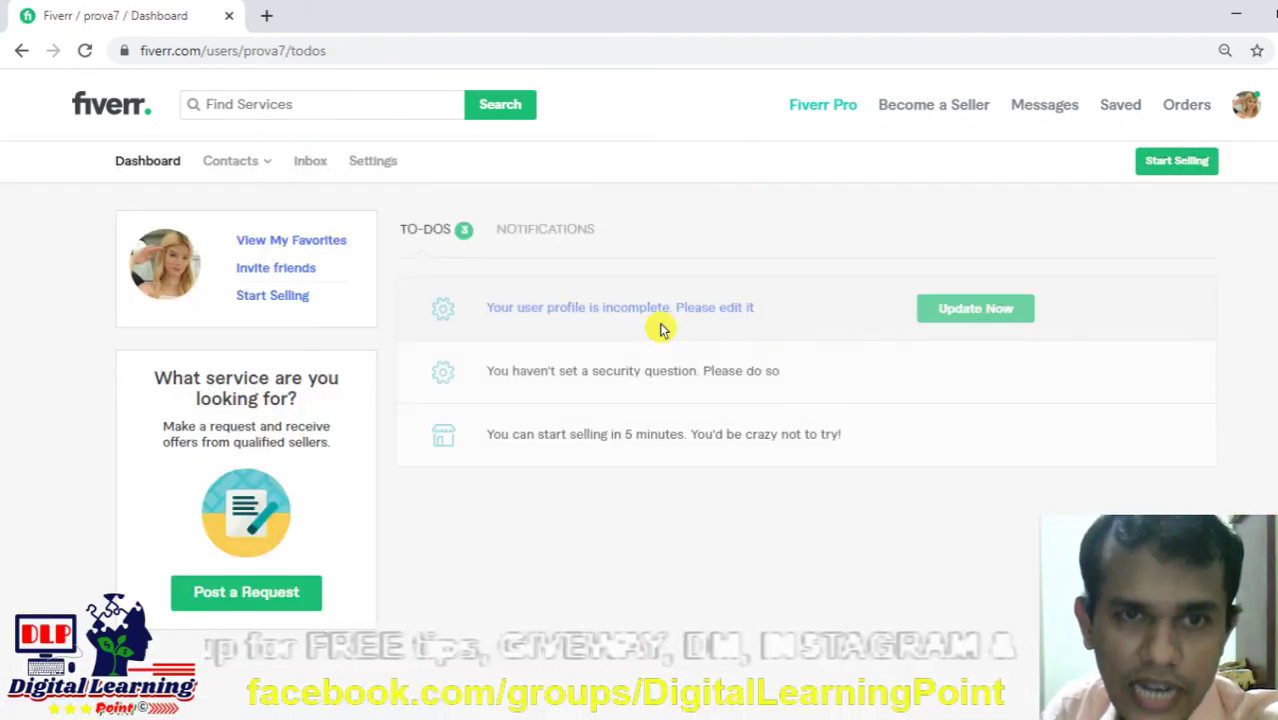
mouse_move(998, 346)
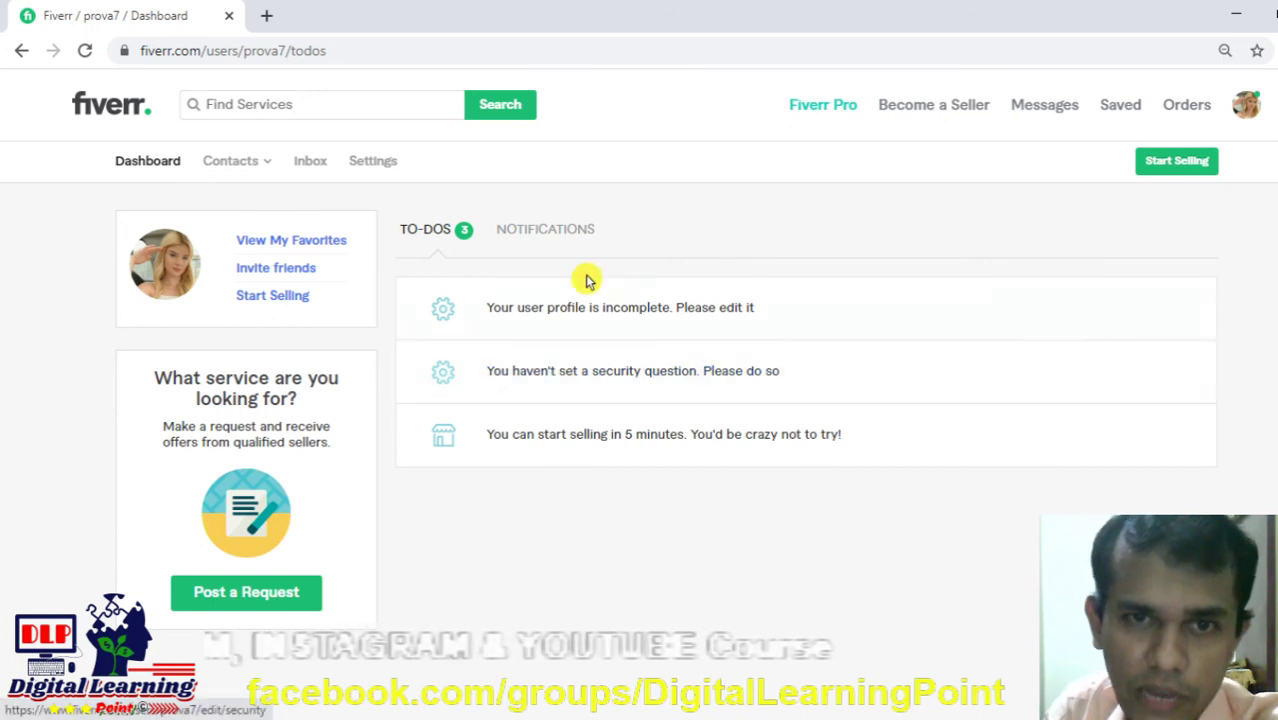
scroll(625, 420, "down", 3)
scroll(780, 370, "up", 3)
scroll(855, 330, "up", 1)
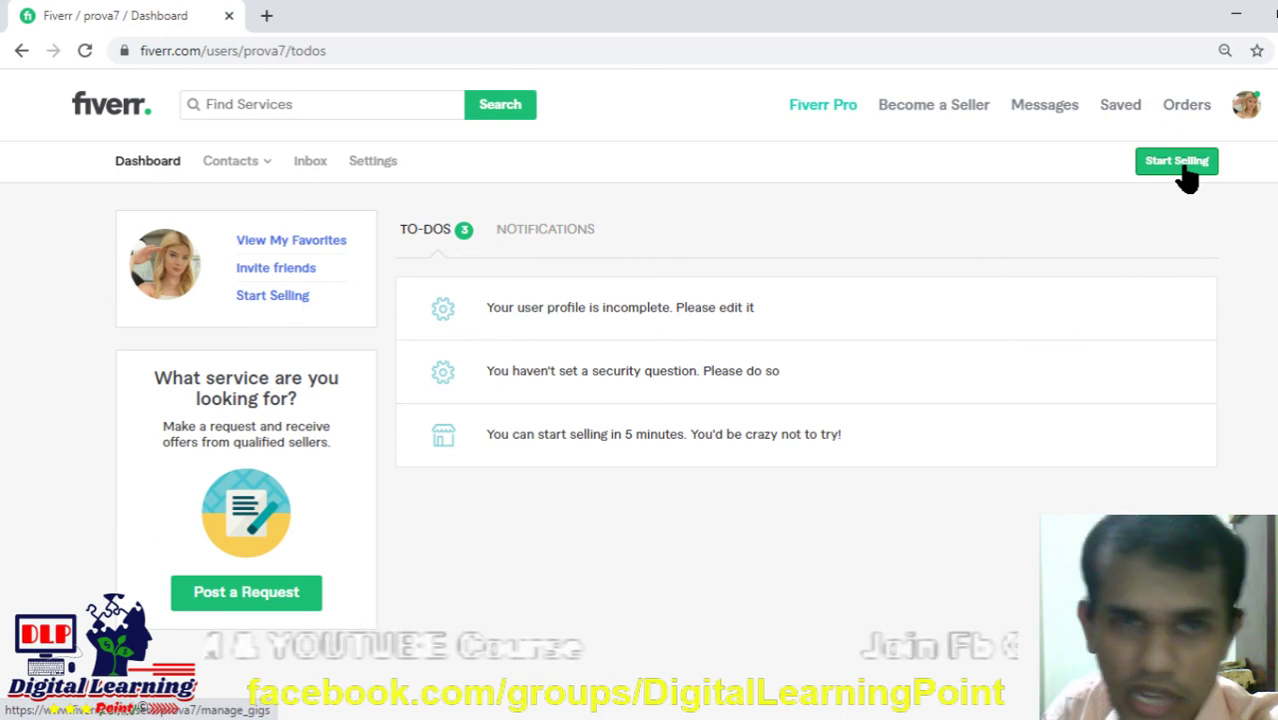
mouse_move(861, 411)
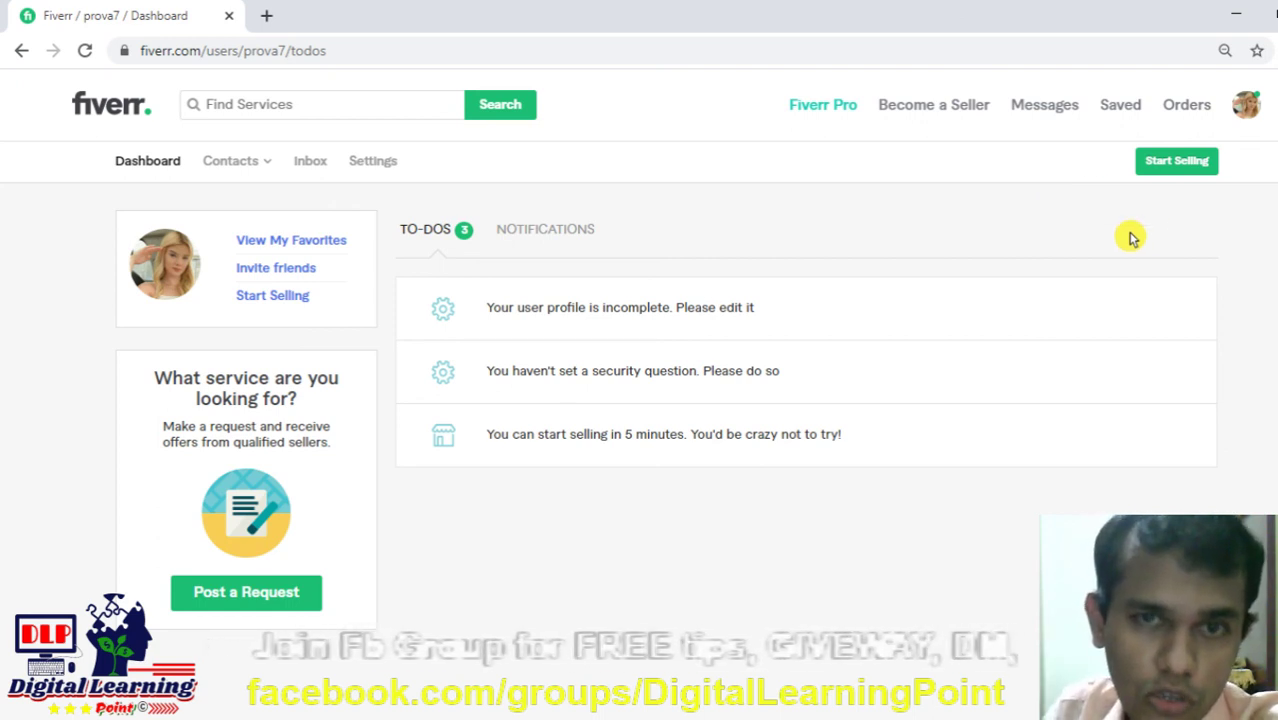
Step: Open the account's own Profile page
left_click(1249, 114)
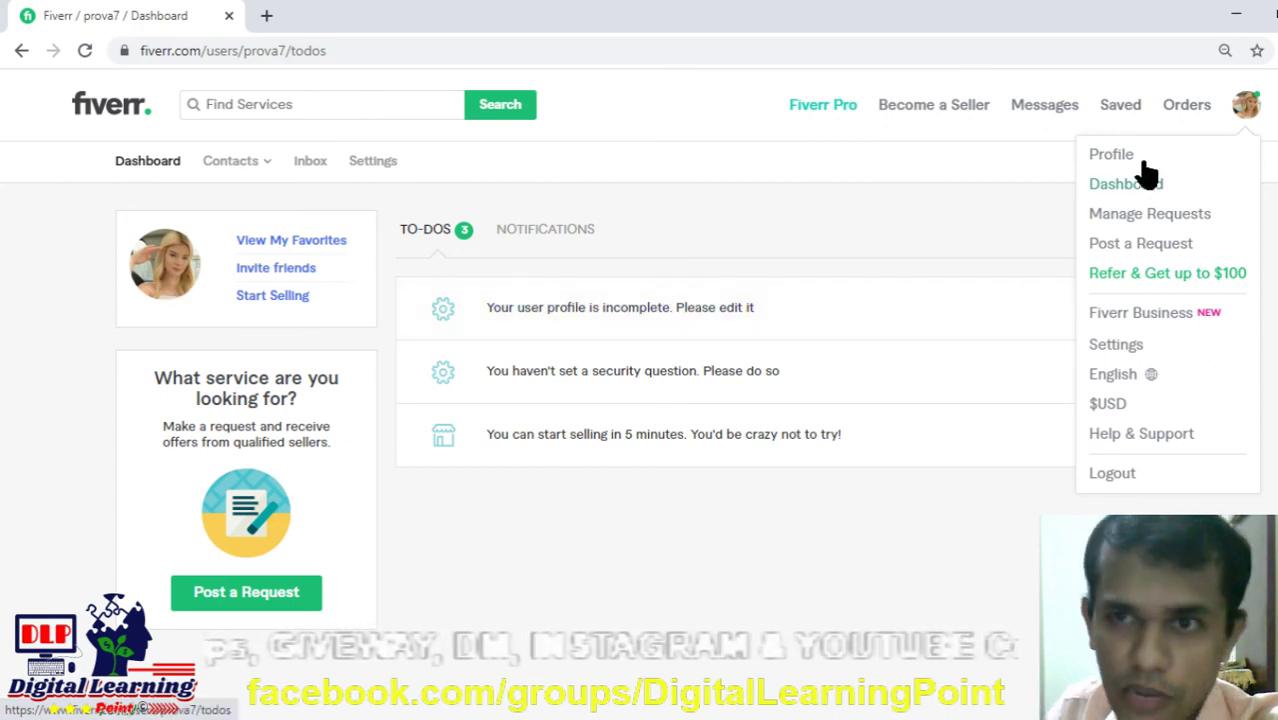
left_click(1247, 110)
left_click(1249, 114)
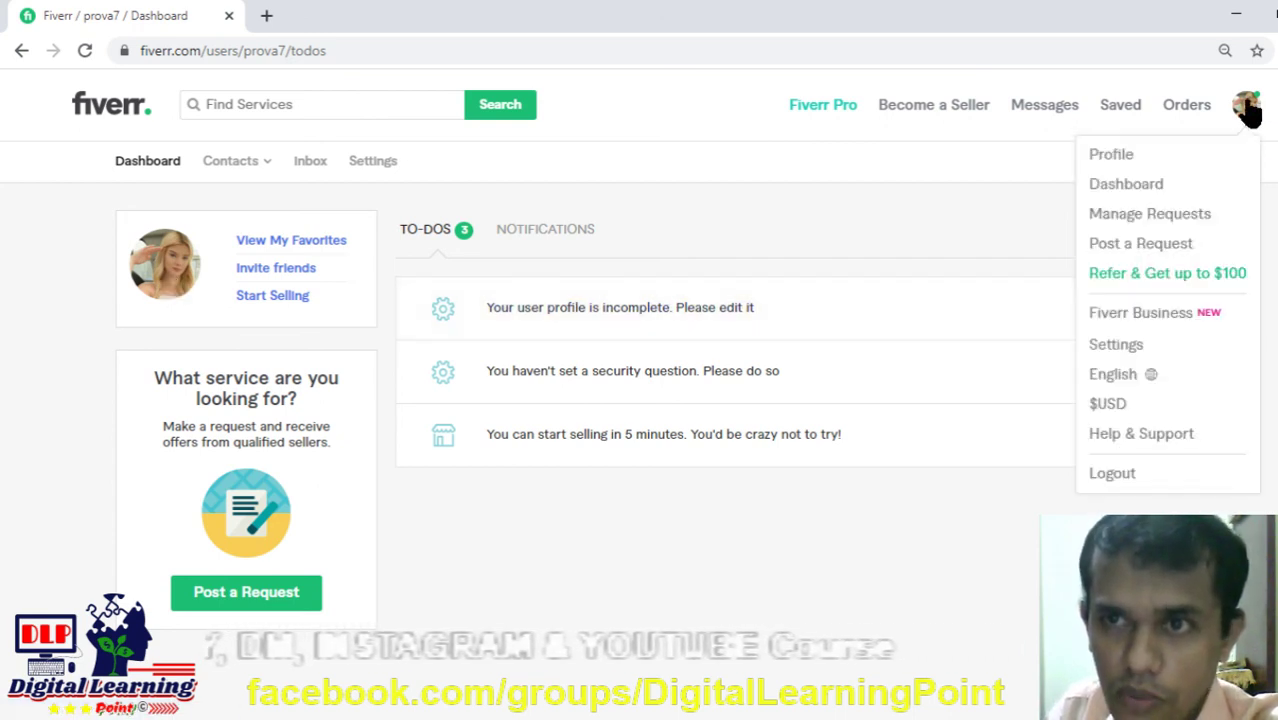
left_click(1116, 157)
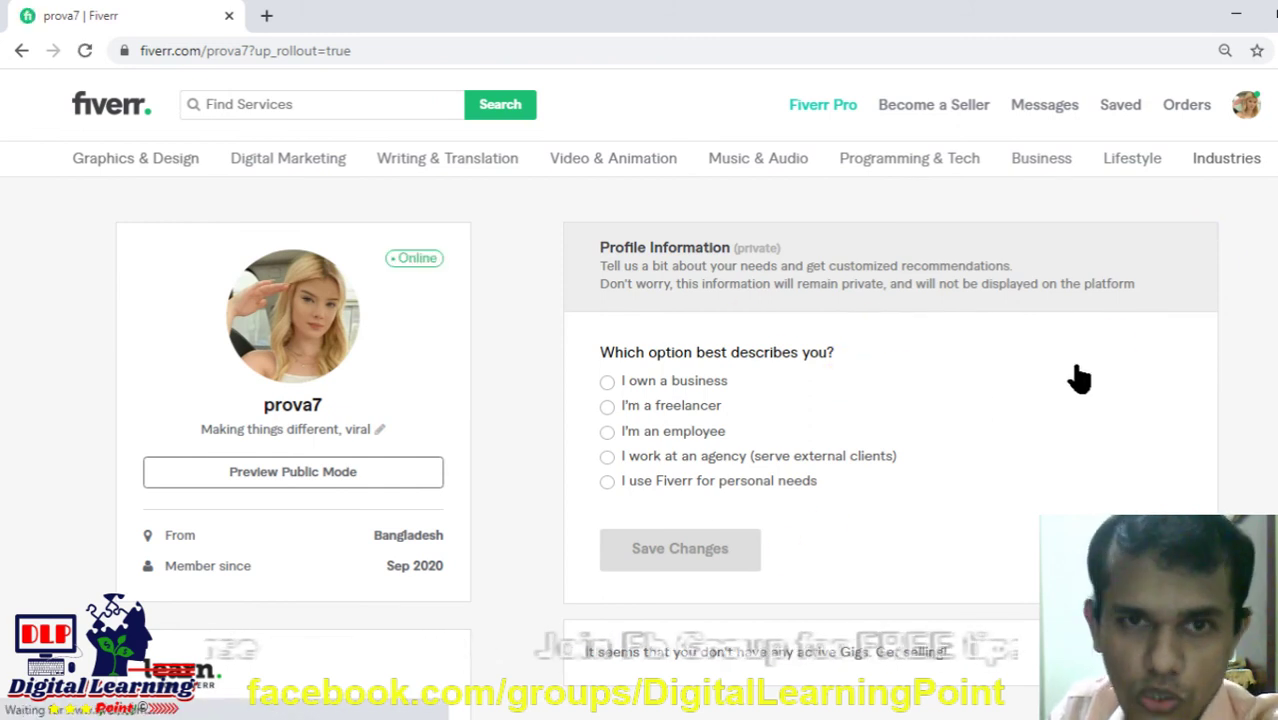
Step: Open the account Settings and examine the full name, email, online status and account deactivation sections
left_click(1247, 116)
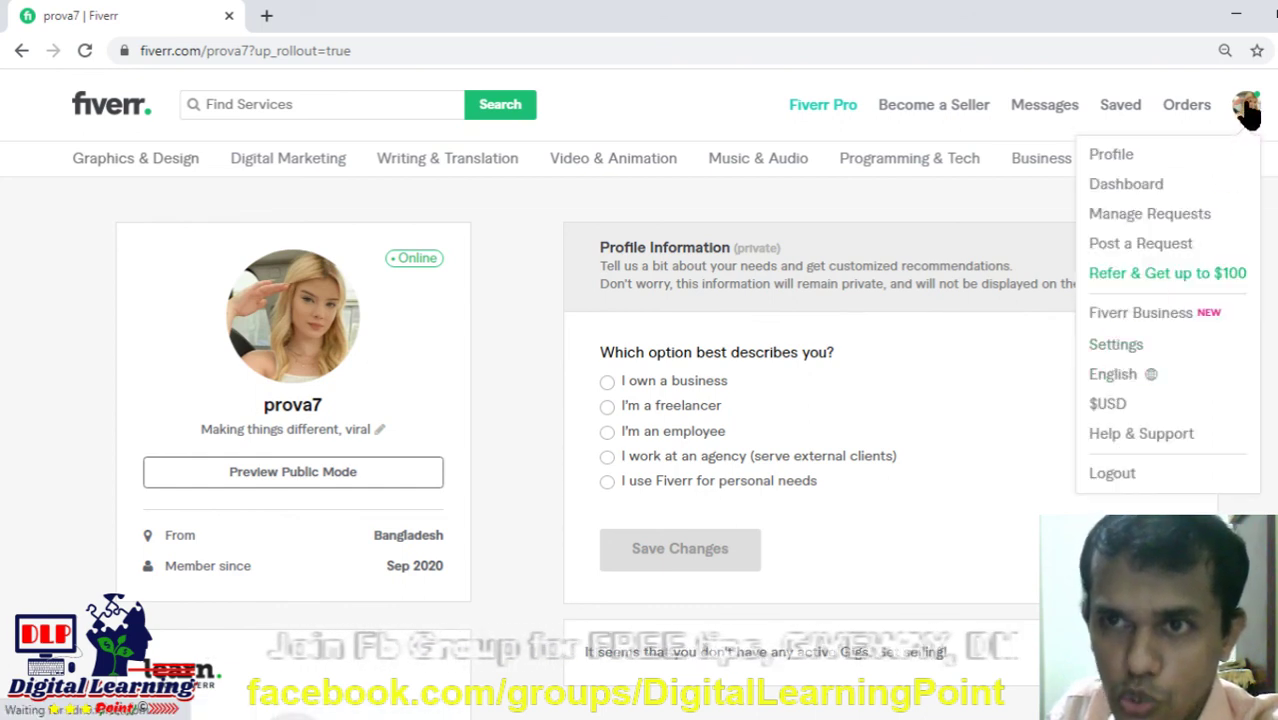
left_click(1117, 345)
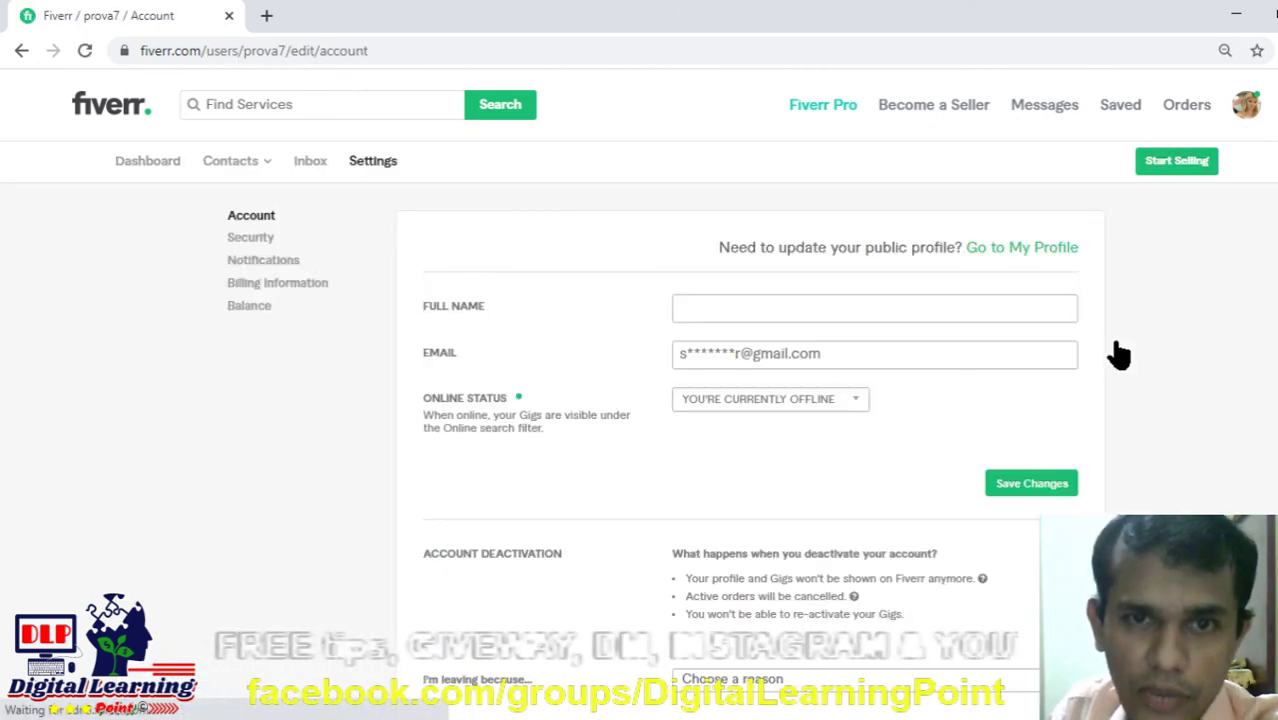
left_click(729, 308)
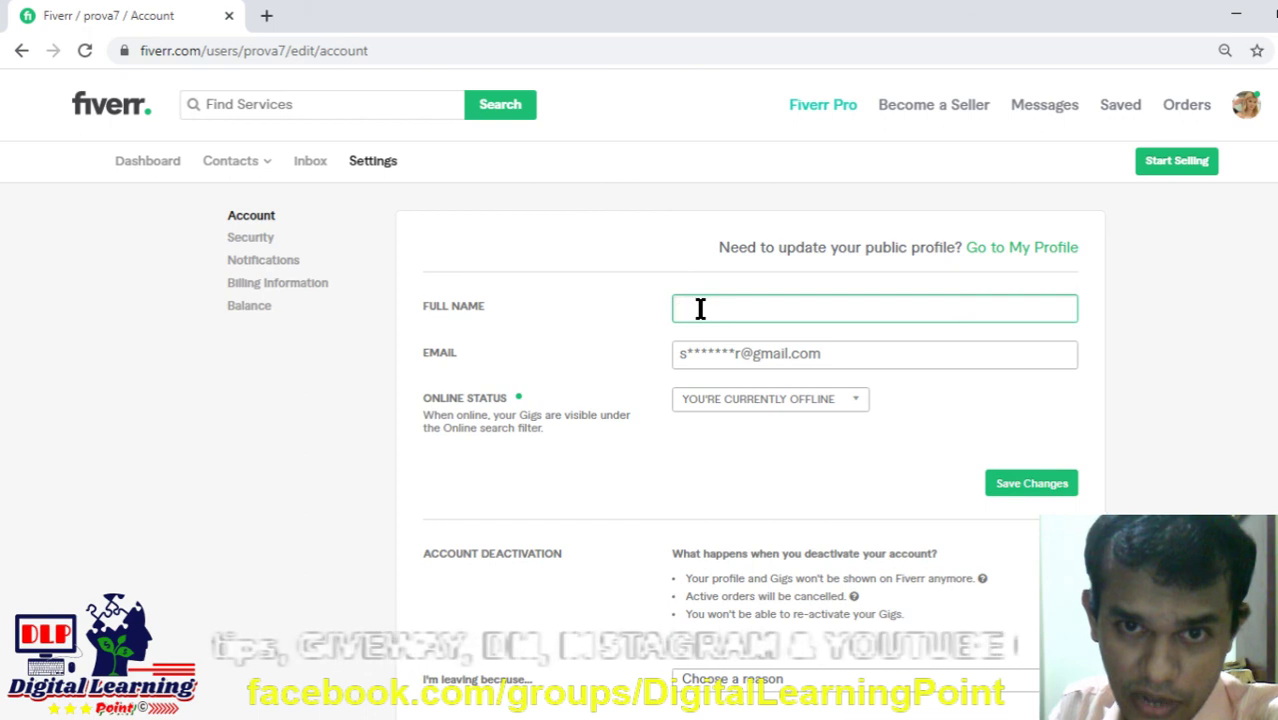
scroll(700, 308, "down", 1)
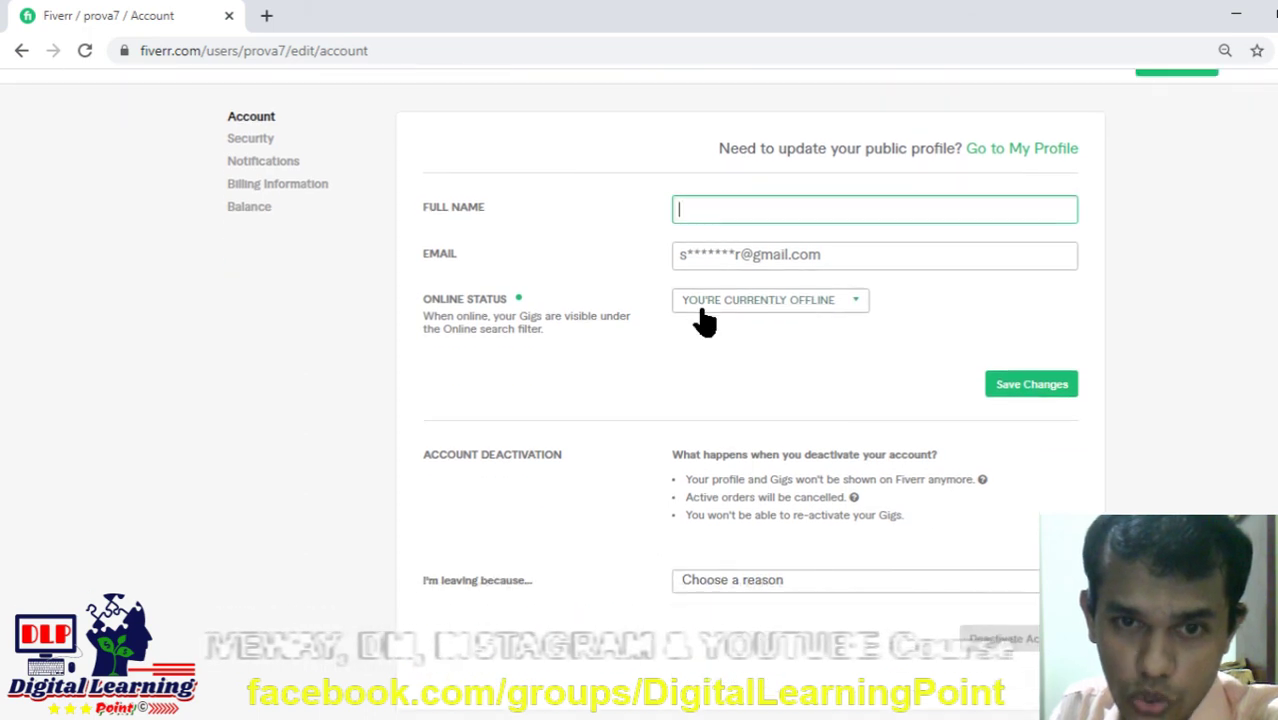
scroll(704, 320, "down", 1)
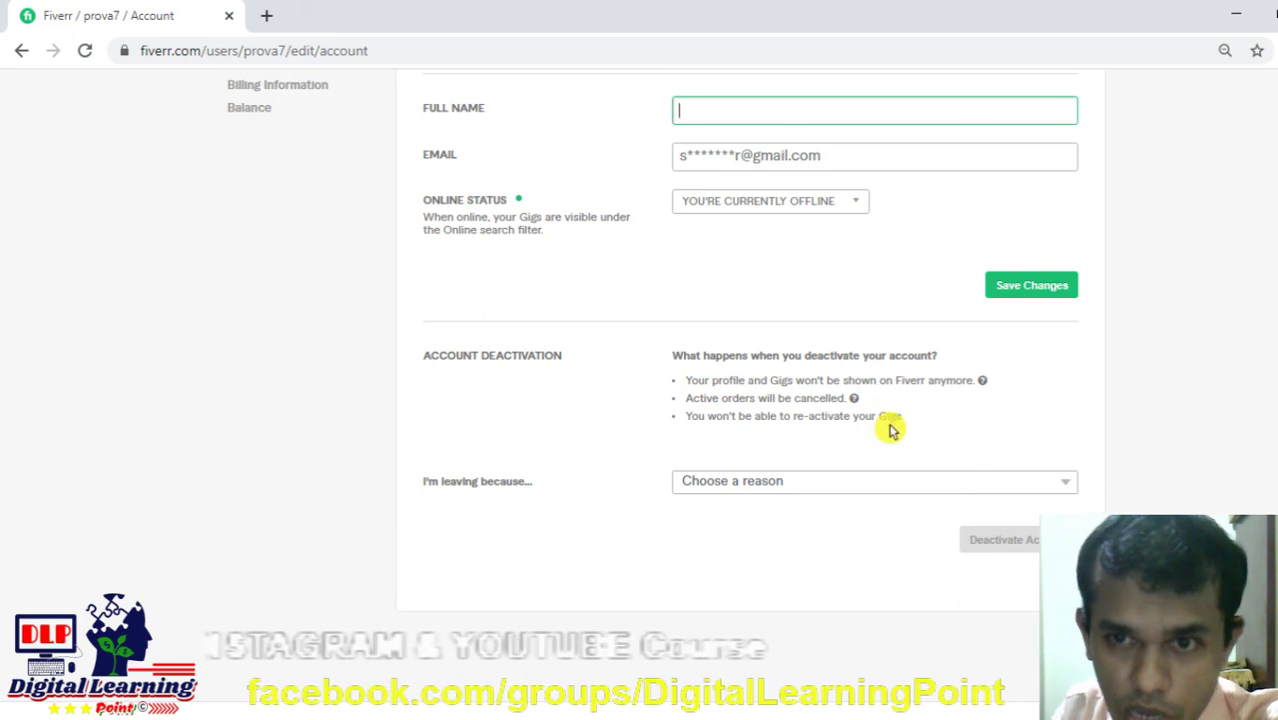
scroll(890, 430, "up", 1)
scroll(893, 432, "up", 2)
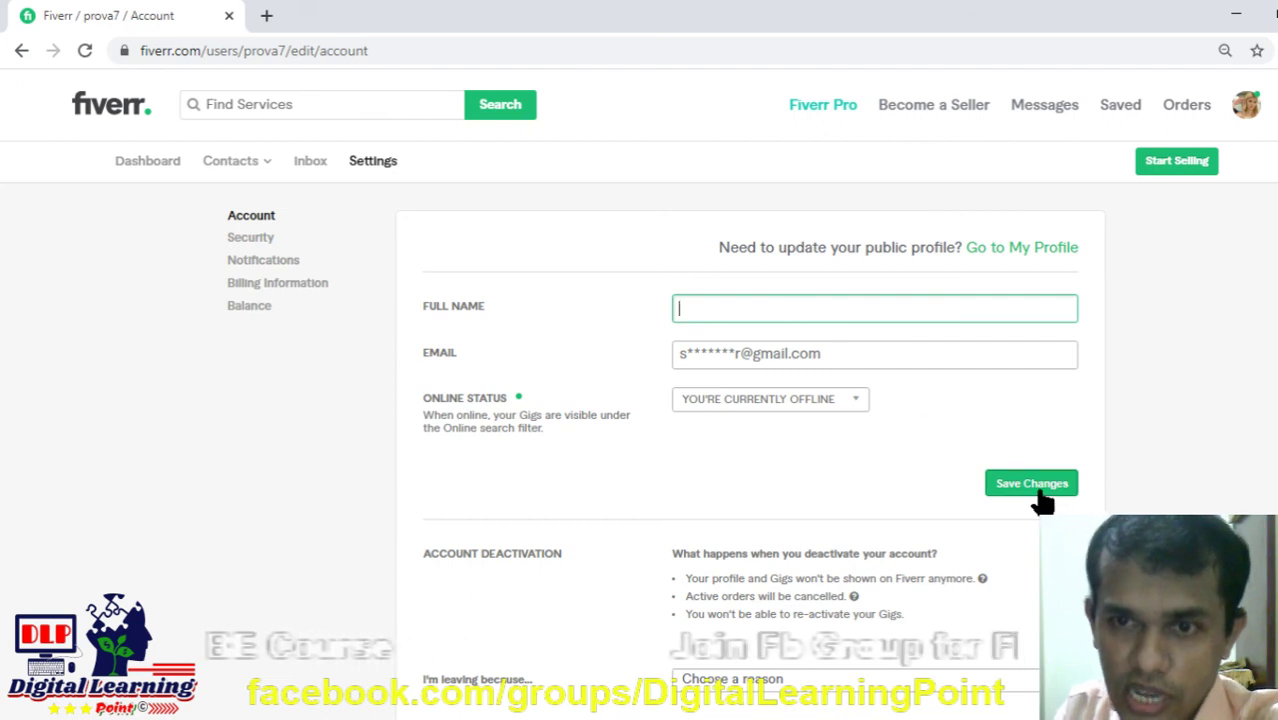
Step: Open the Security settings and examine the current, new and confirm password fields
left_click(1007, 471)
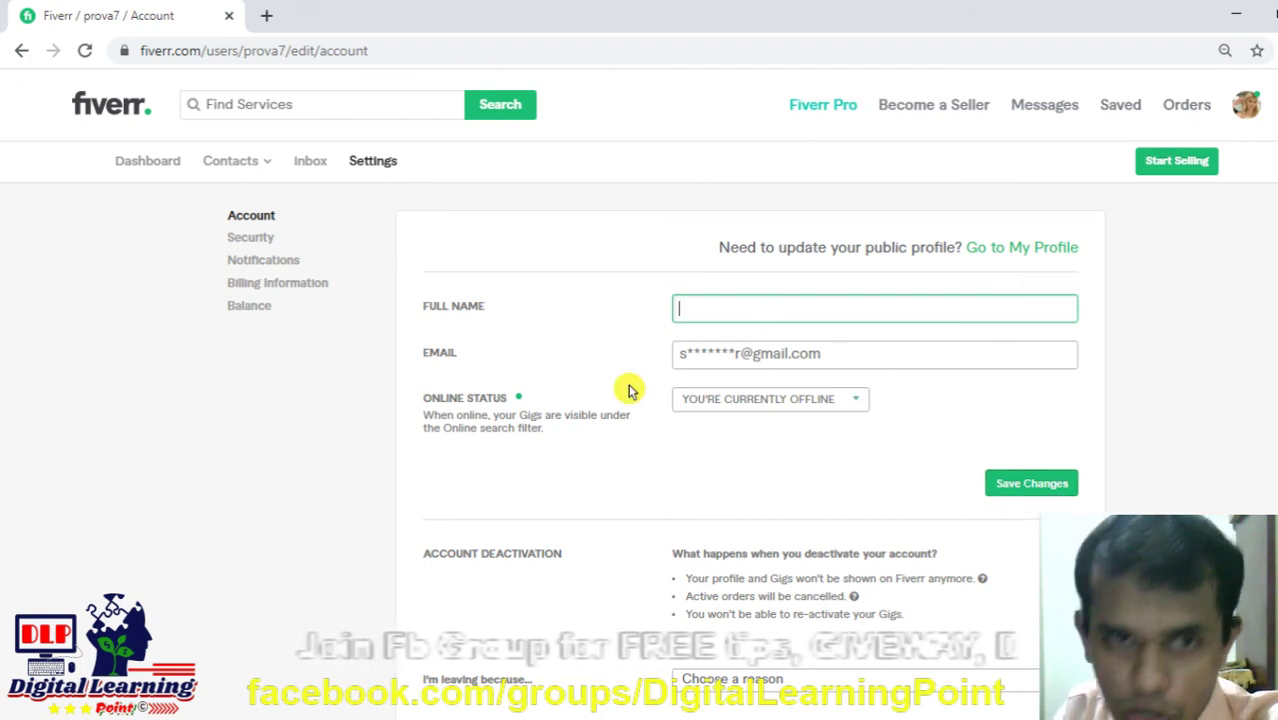
left_click(255, 240)
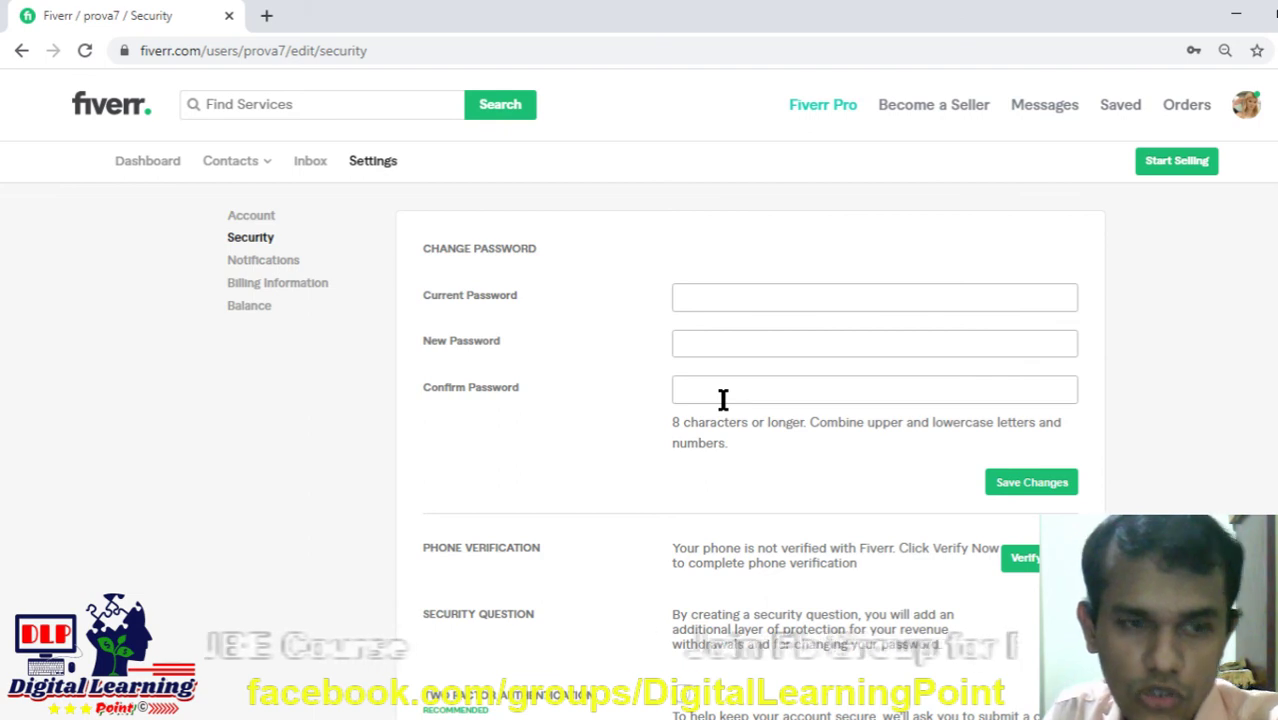
left_click(703, 298)
left_click(1178, 314)
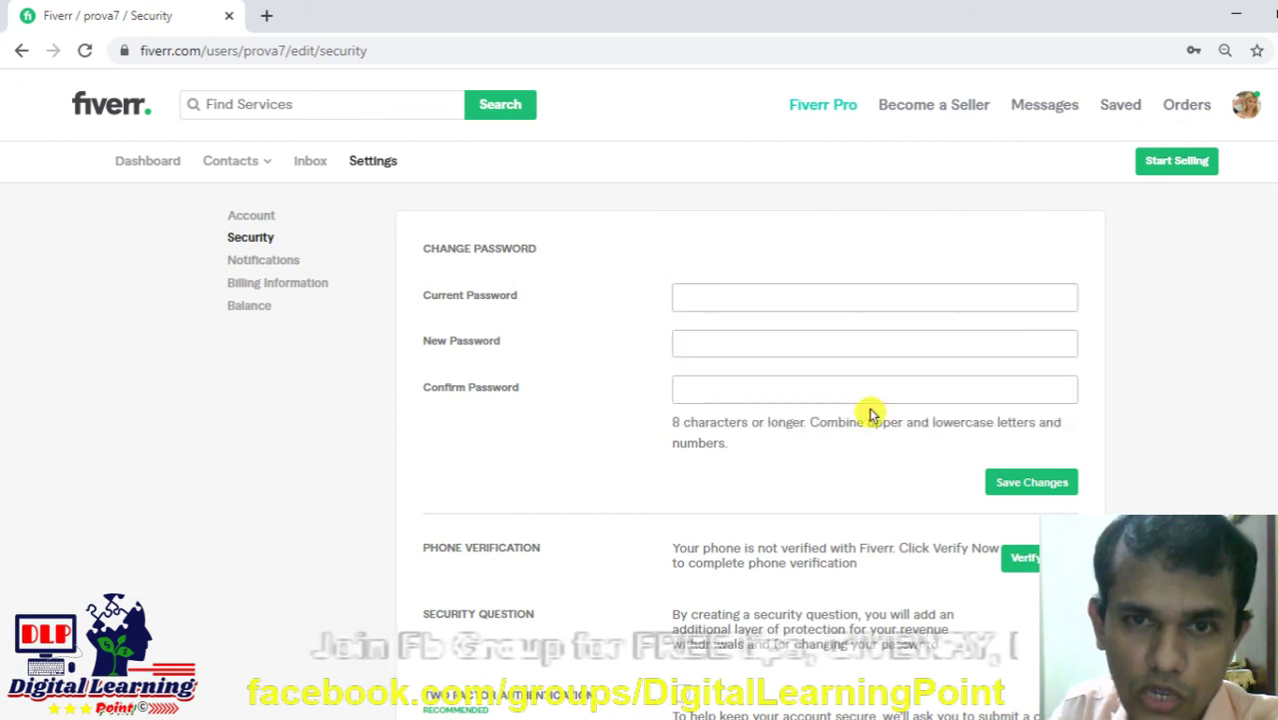
Step: Open the phone verification form, examine its country and phone number fields, and close it without entering a number
scroll(850, 410, "down", 1)
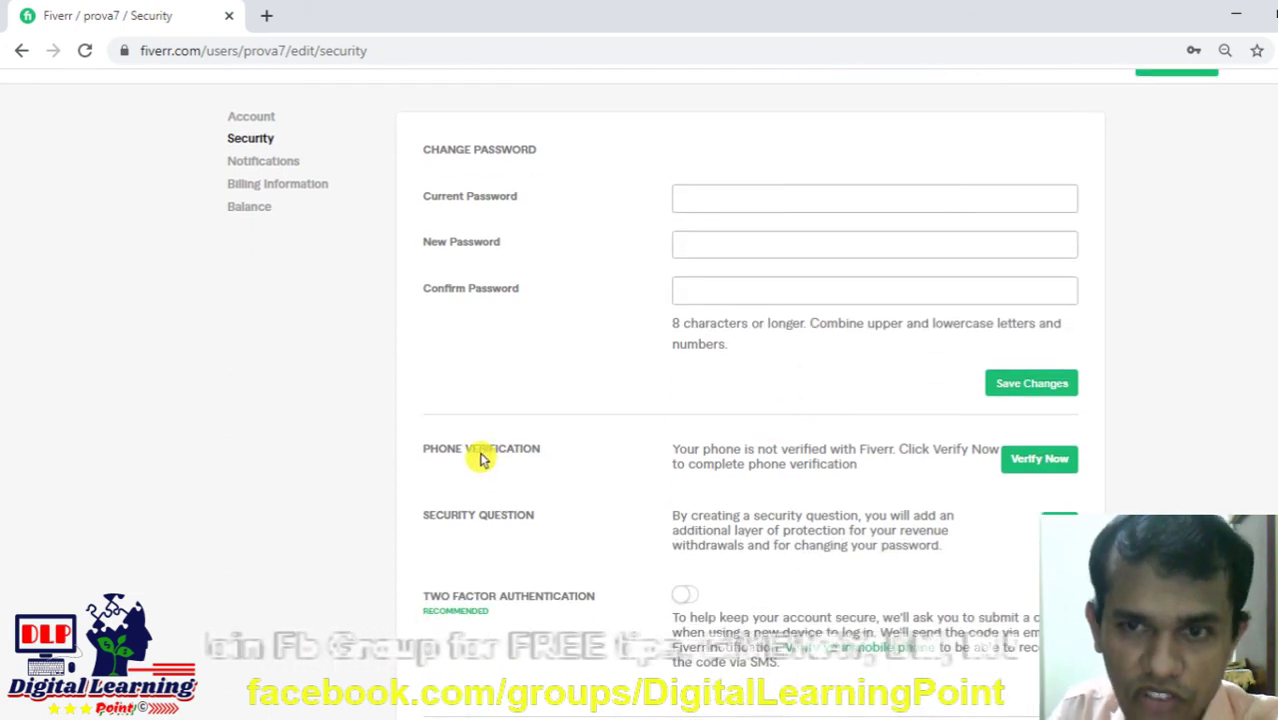
left_click(1036, 466)
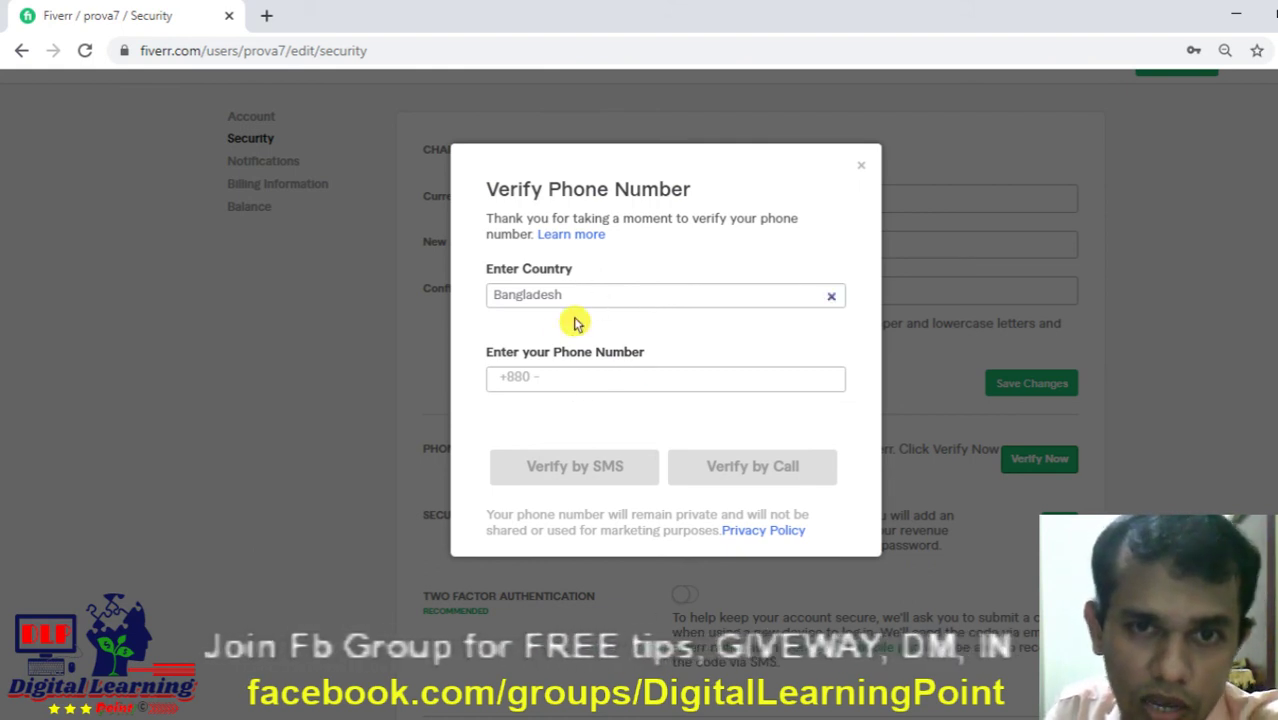
left_click(562, 379)
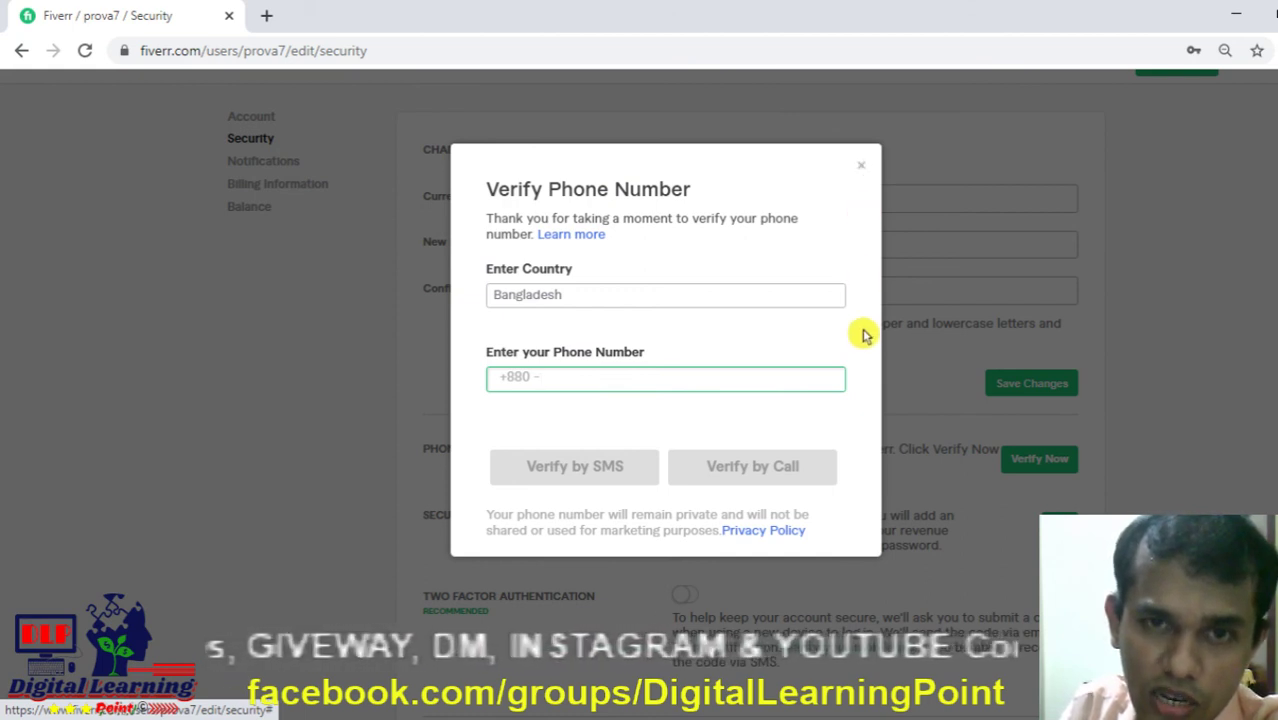
left_click(860, 166)
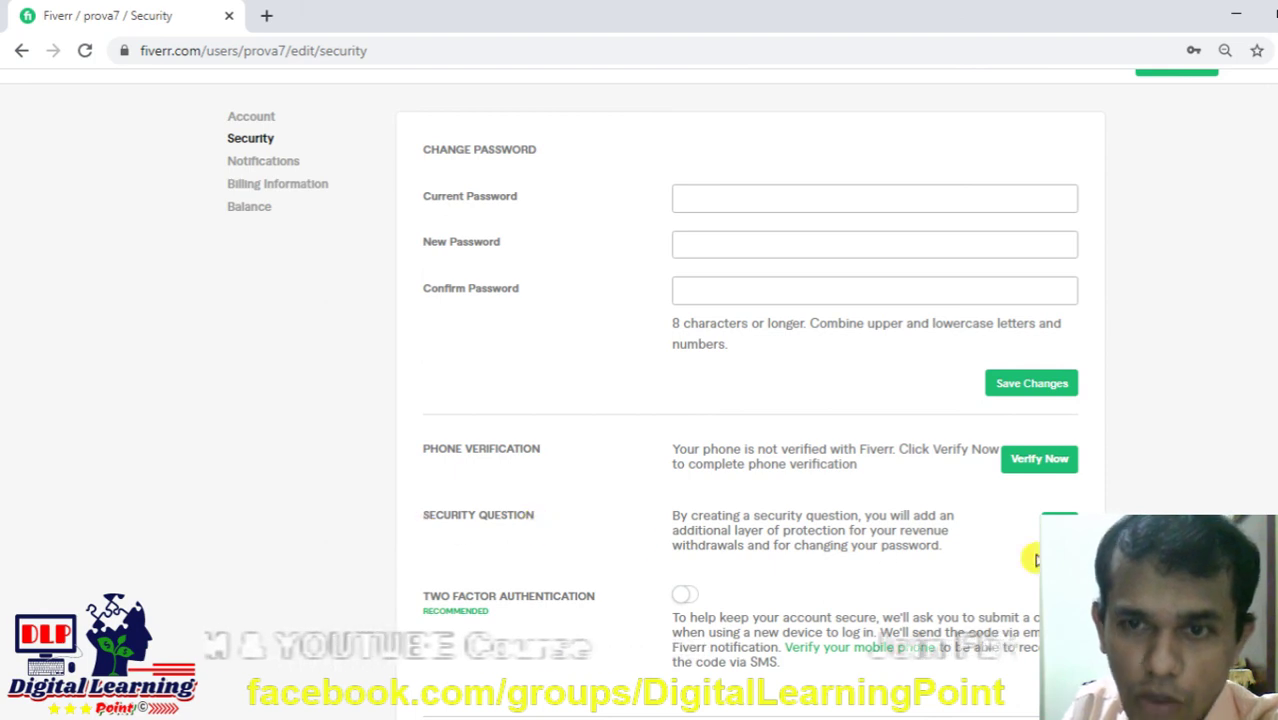
Step: Open the security question setup and review the available questions and the answer field
left_click(1057, 524)
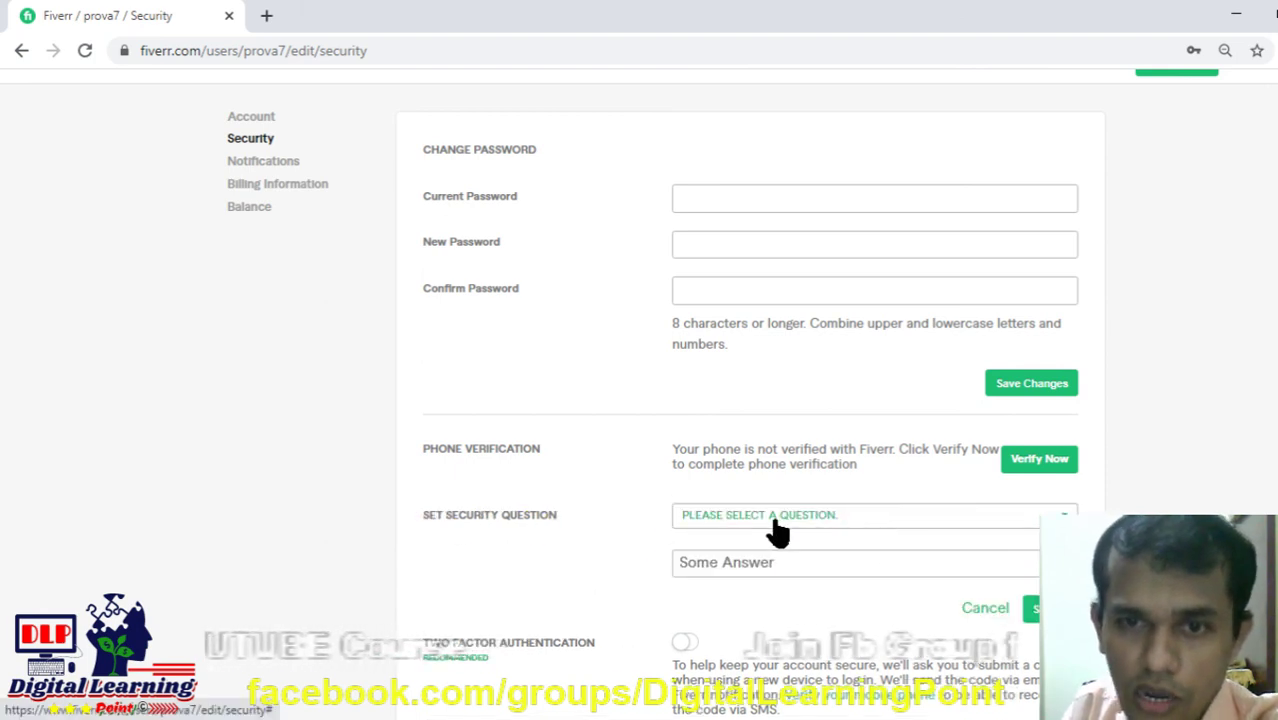
scroll(770, 531, "down", 2)
left_click(845, 324)
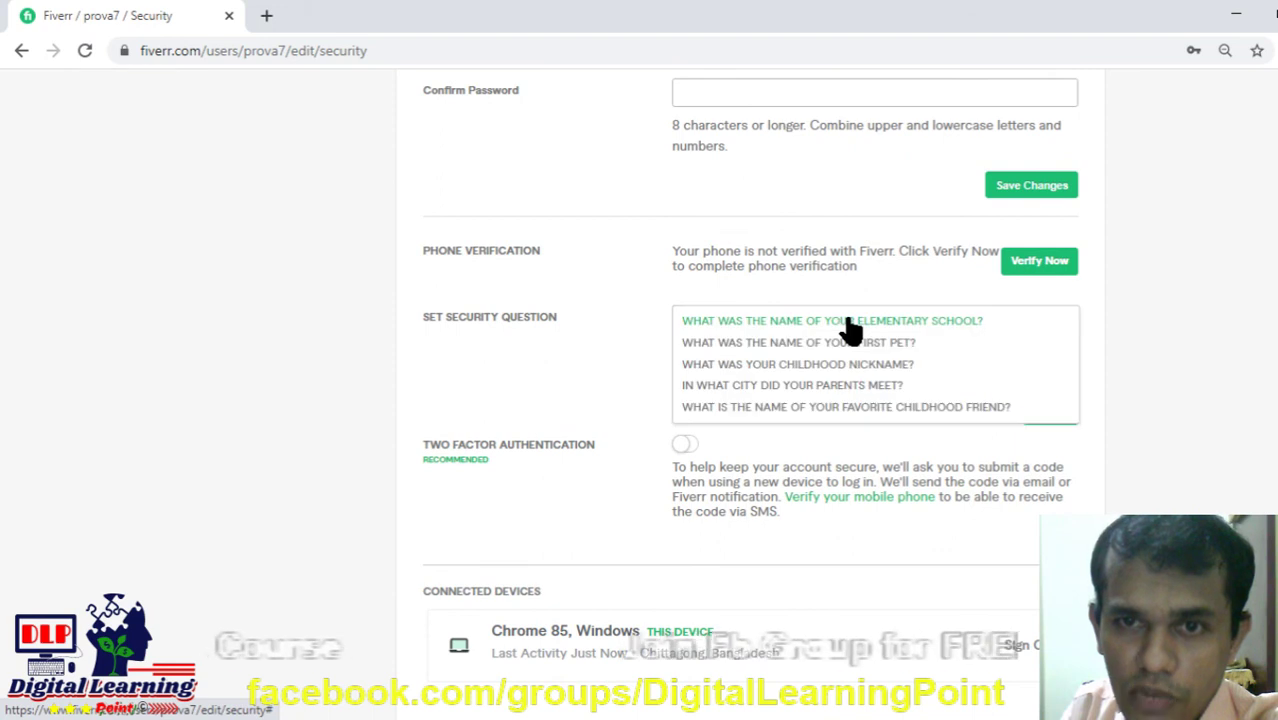
left_click(575, 383)
left_click(772, 366)
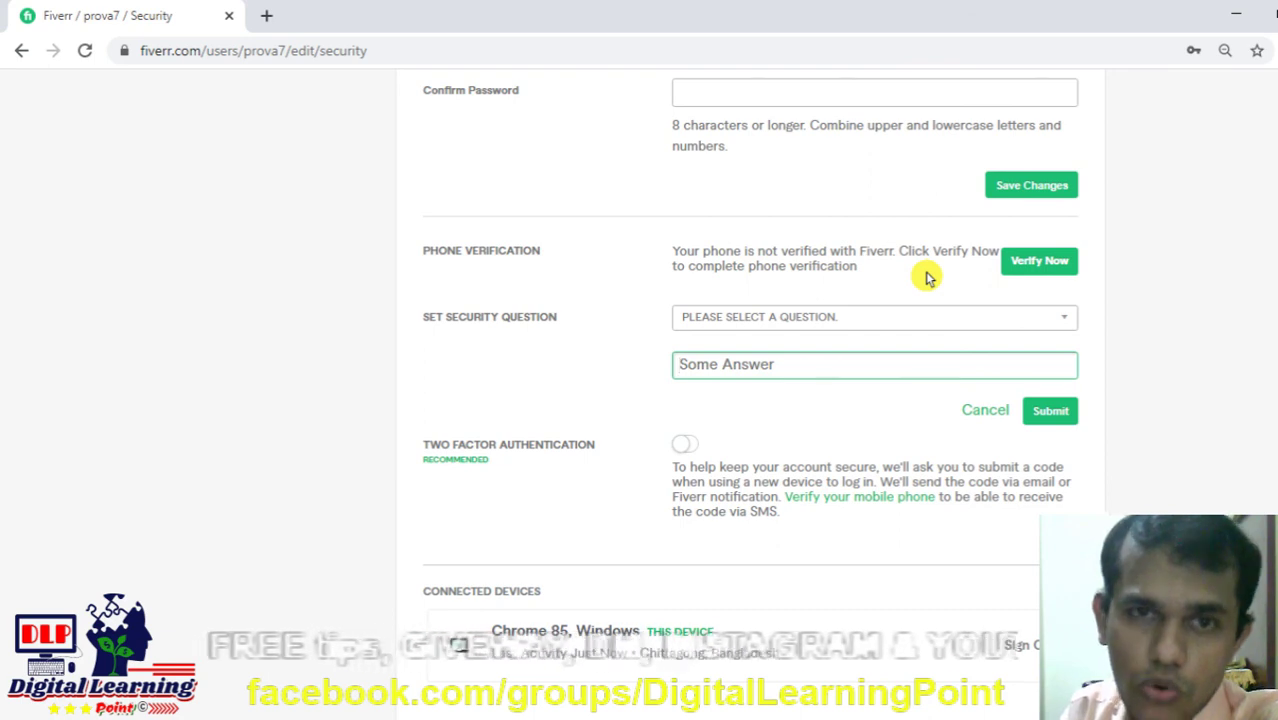
Step: Try switching on two-factor authentication and examine the Connected Devices section
scroll(700, 330, "down", 1)
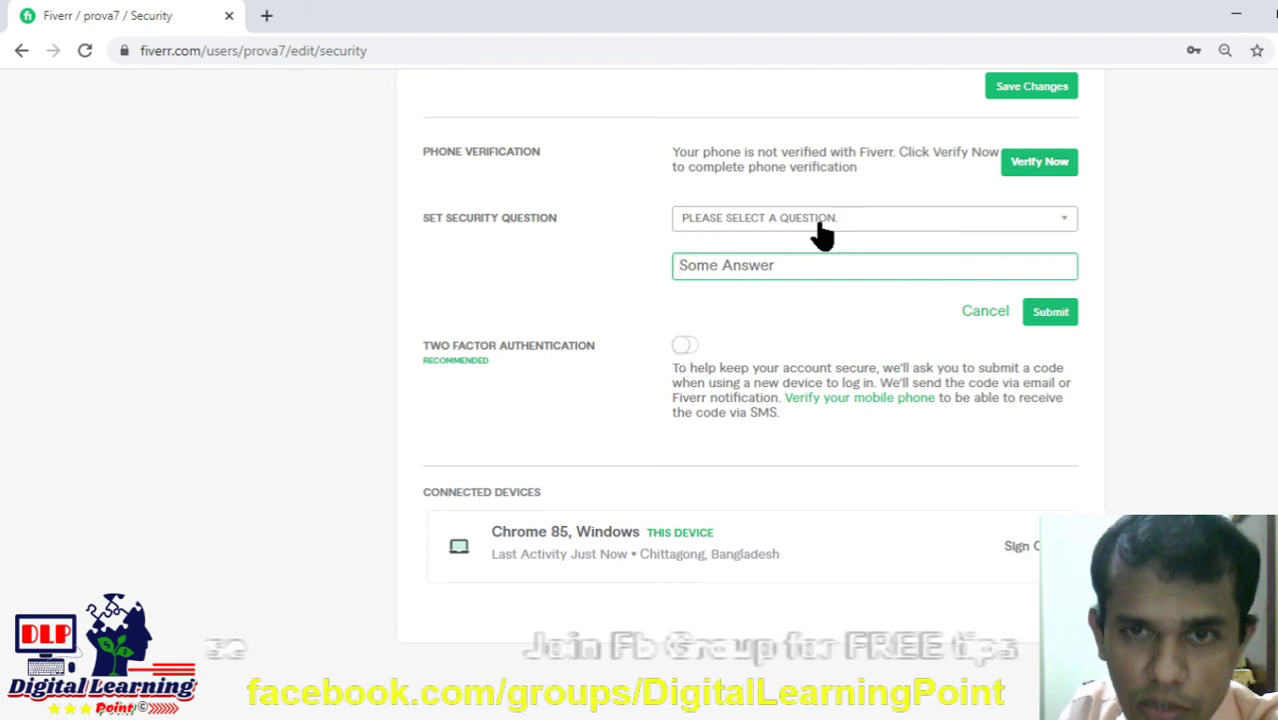
left_click(685, 345)
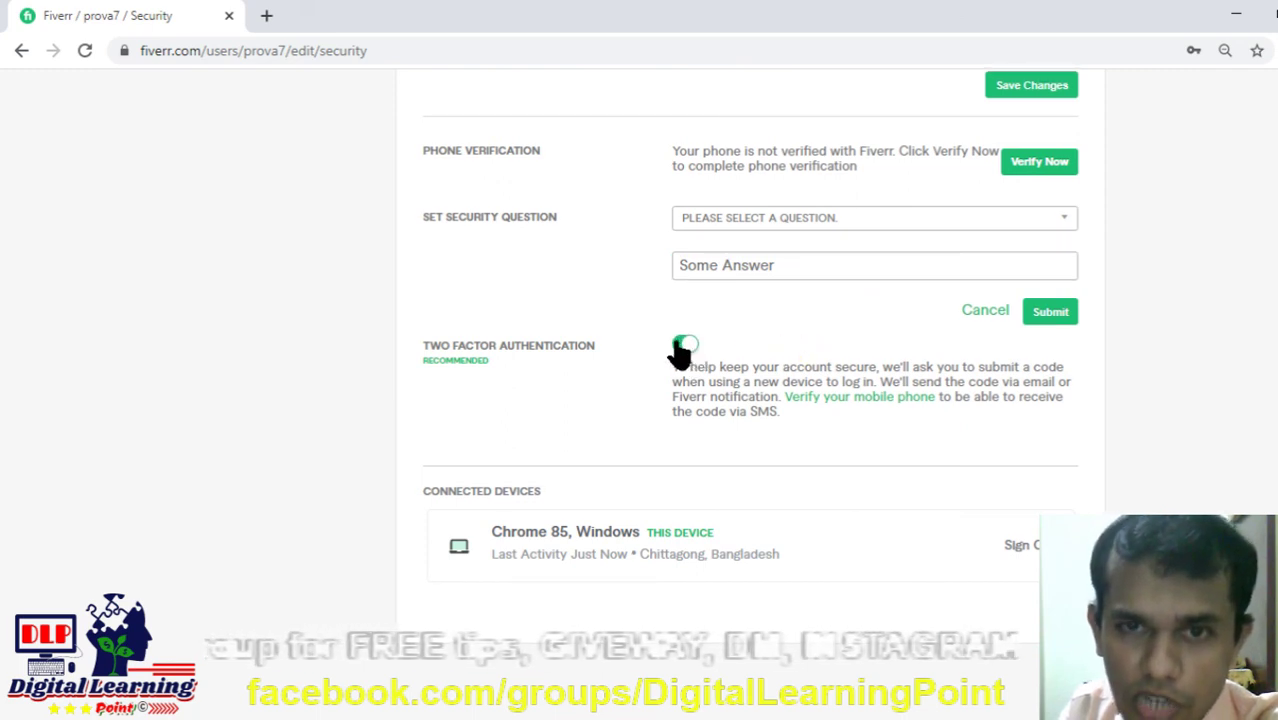
scroll(785, 367, "down", 1)
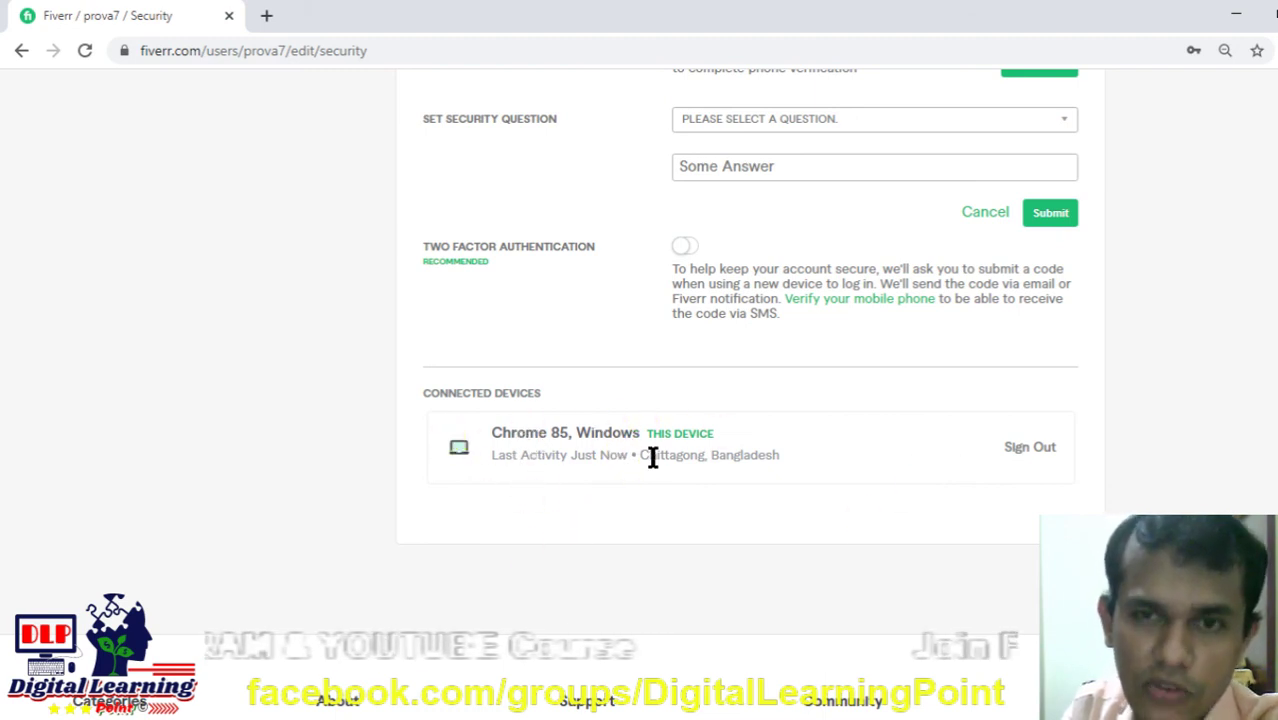
scroll(479, 520, "down", 2)
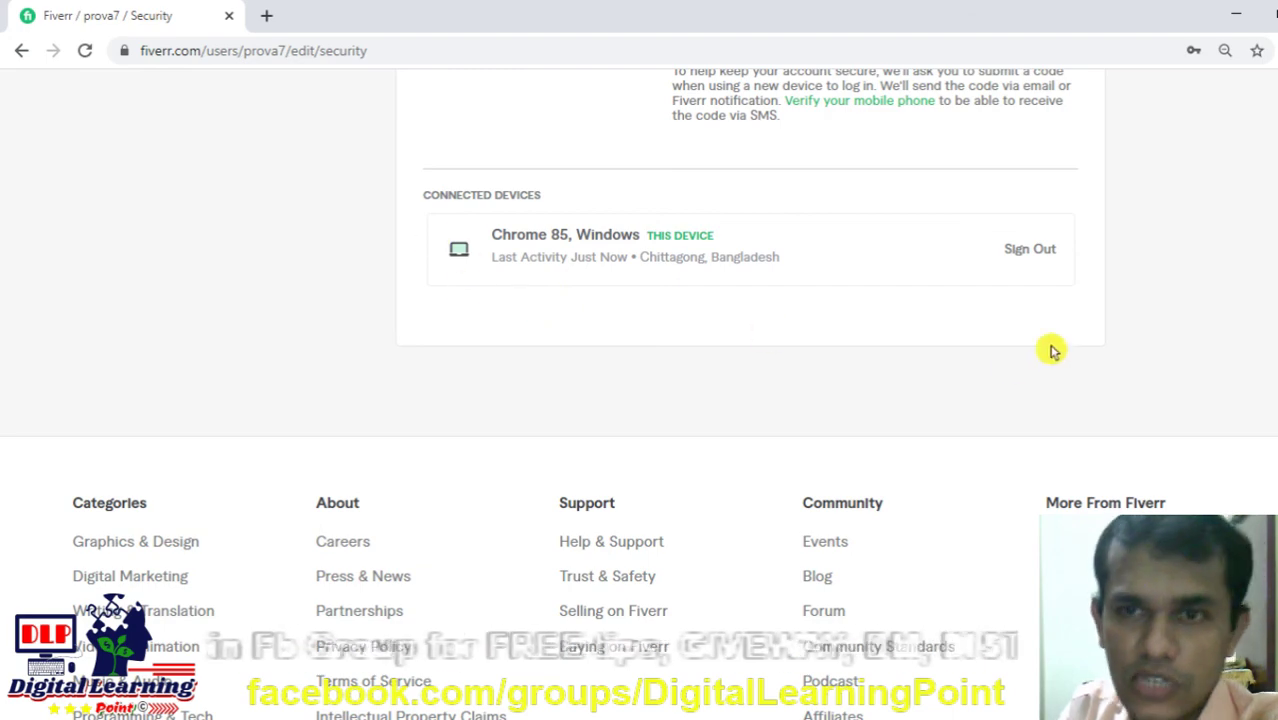
Step: Open the account menu containing the Profile, Dashboard and Settings links
scroll(508, 330, "up", 6)
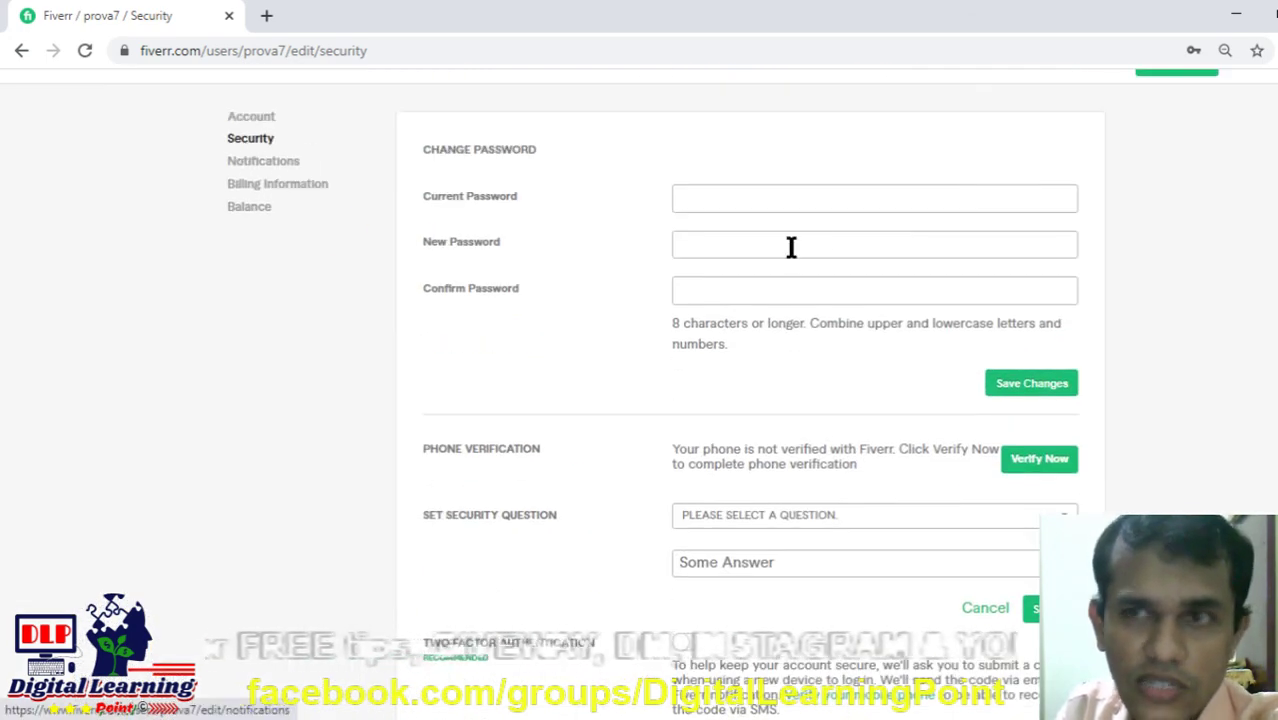
scroll(1210, 190, "up", 1)
left_click(1244, 110)
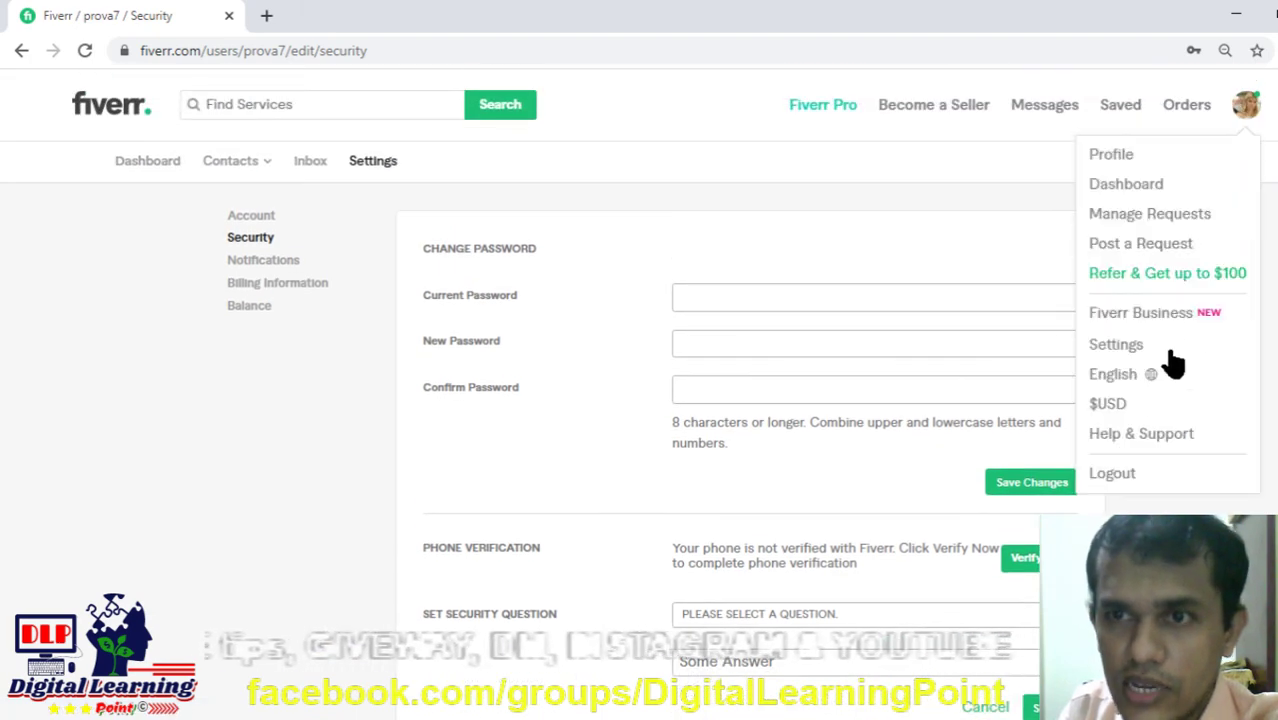